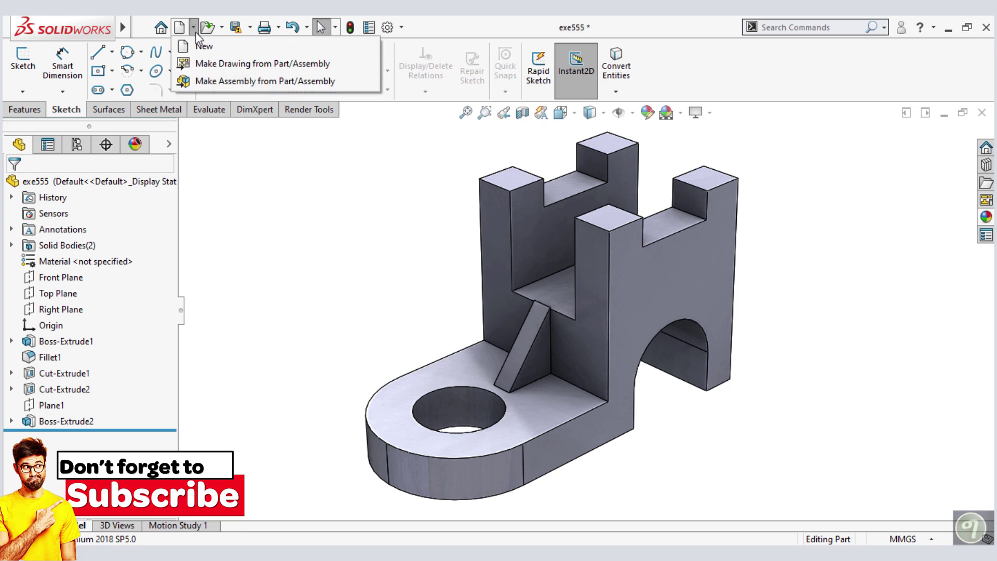
# - Create a new drawing from the draw template on an A4 (ISO) sheet
pyautogui.hotkey('ctrl', 'n')
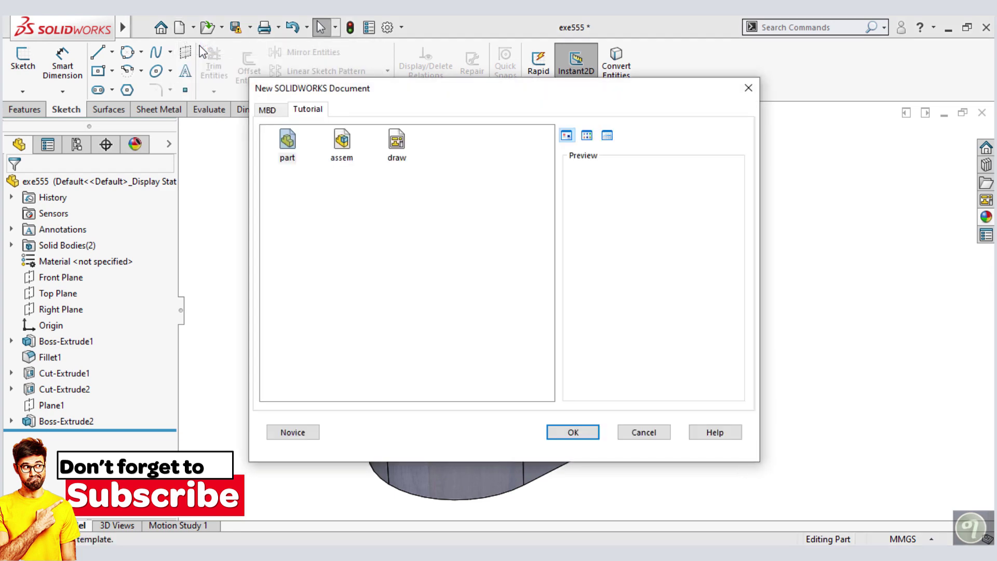
pyautogui.doubleClick(395, 151)
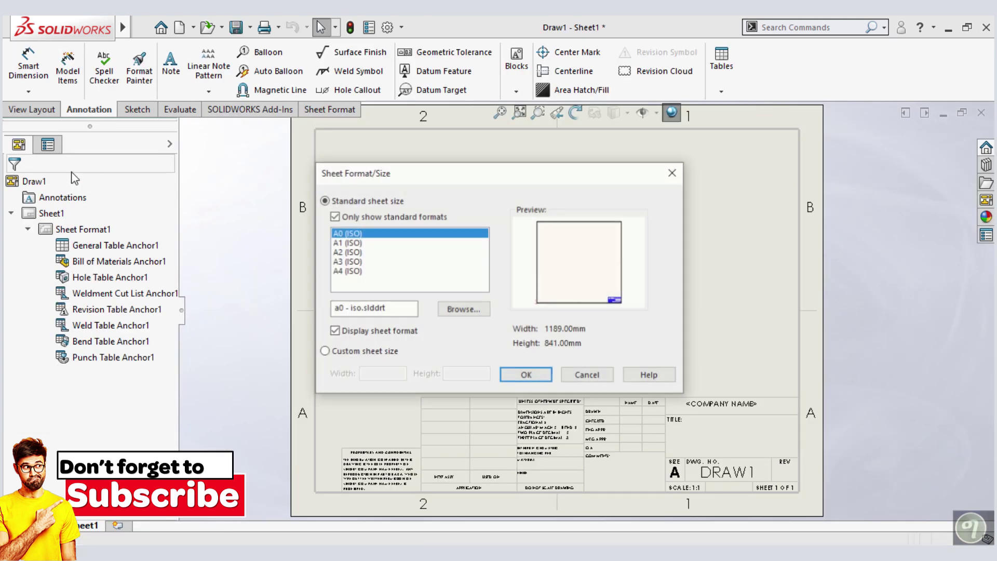
pyautogui.click(352, 271)
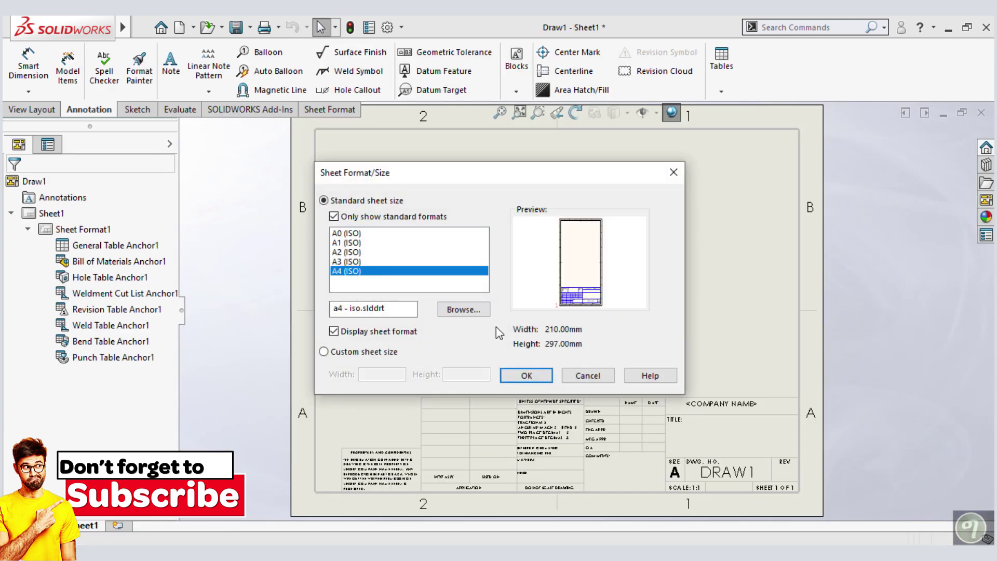
pyautogui.click(523, 376)
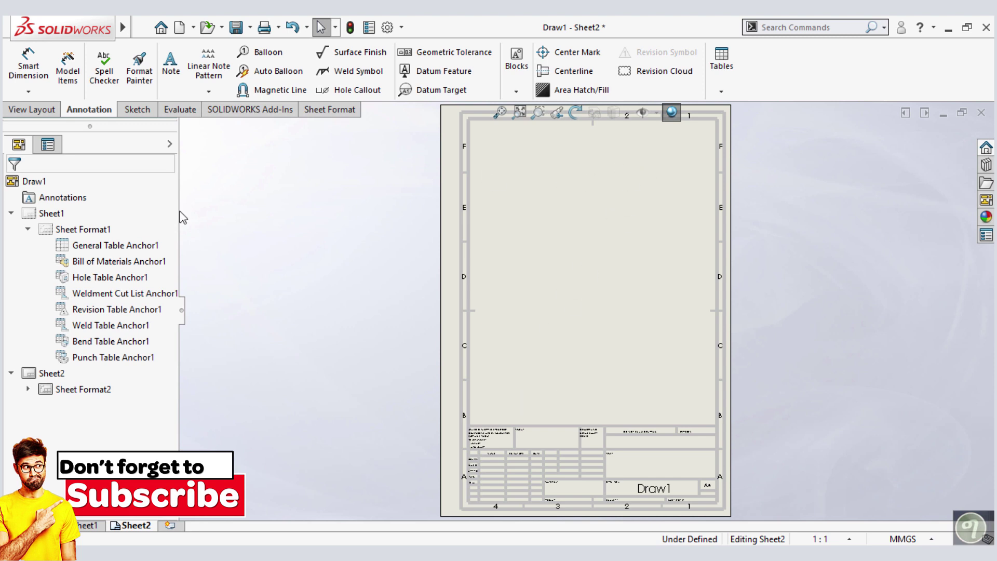
pyautogui.click(23, 114)
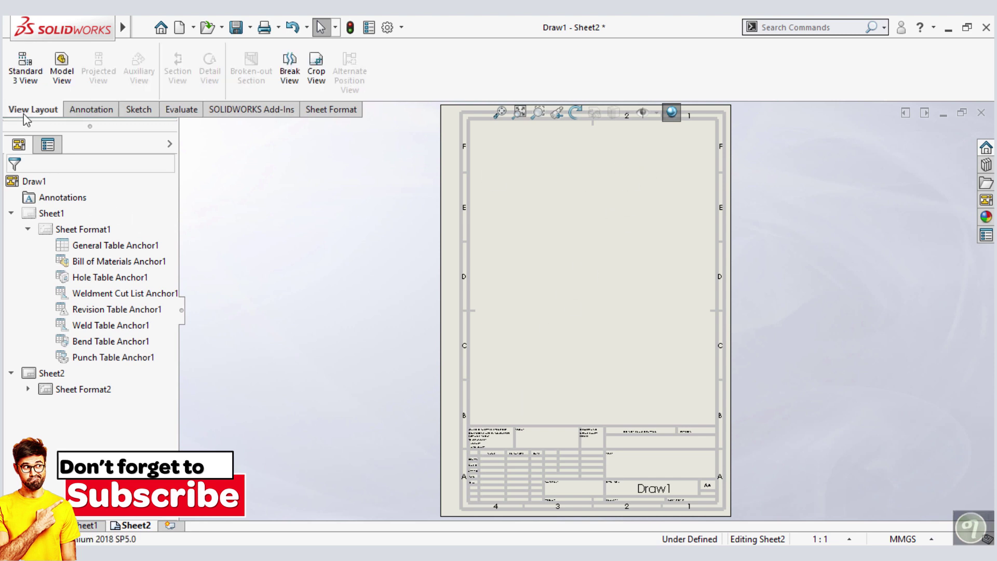
# - Place the exe555 front view, then projected top, right-side and isometric views
pyautogui.click(60, 87)
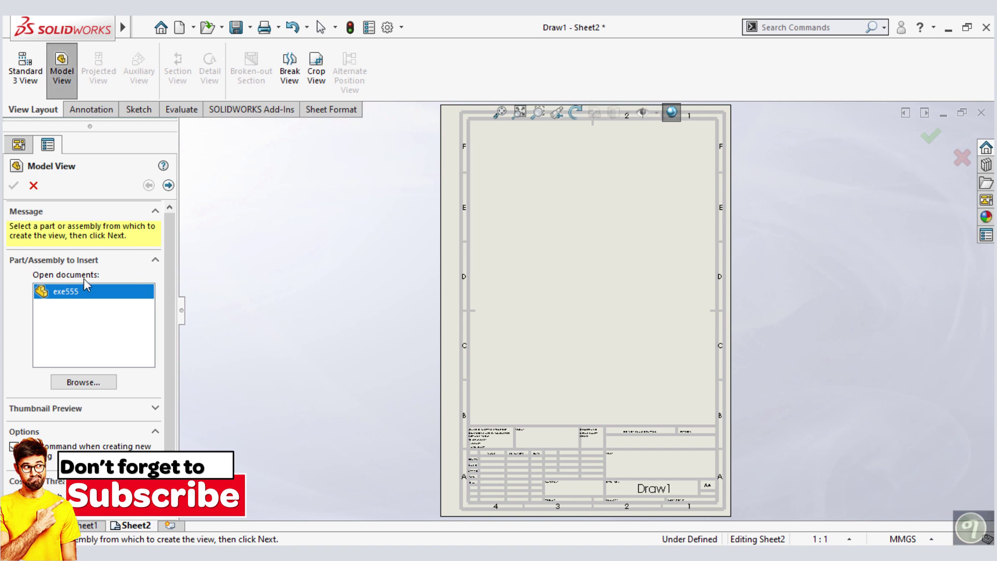
pyautogui.doubleClick(81, 293)
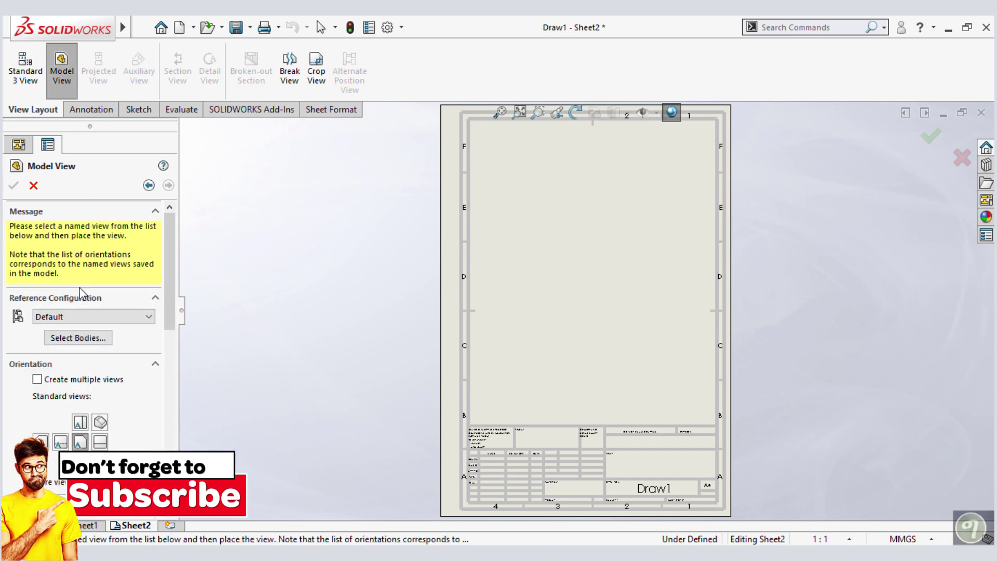
pyautogui.scroll(-3, 122, 343)
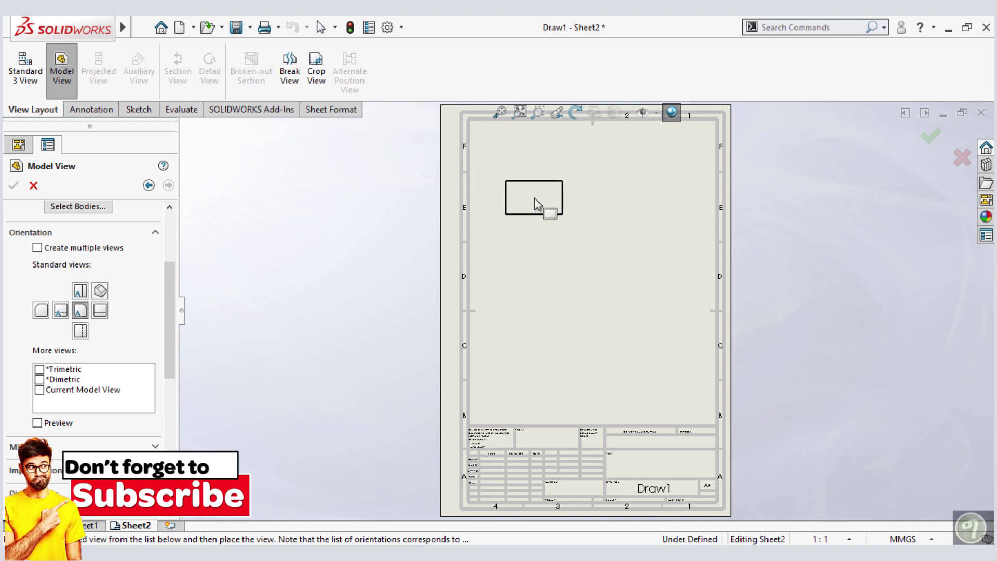
pyautogui.click(534, 231)
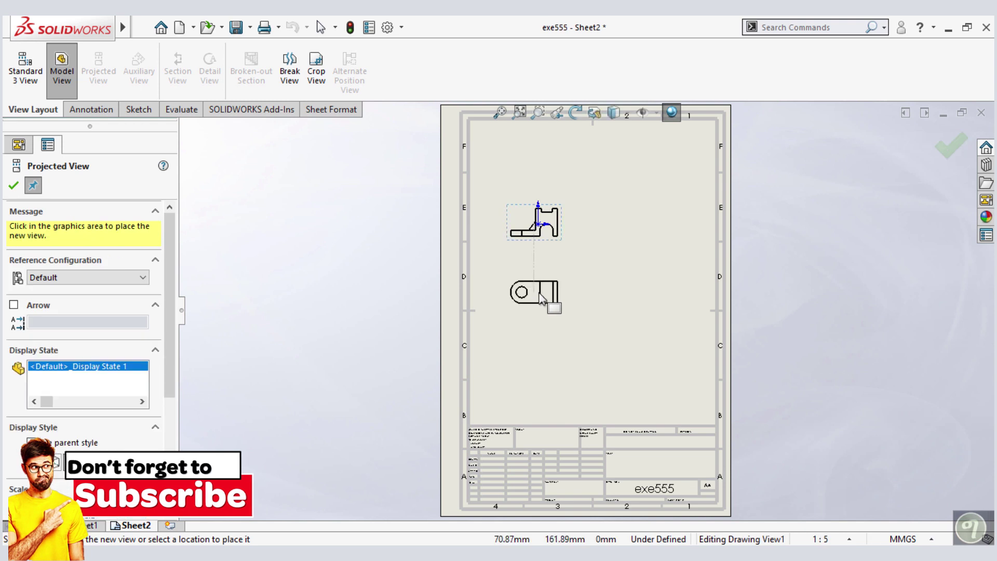
pyautogui.click(541, 289)
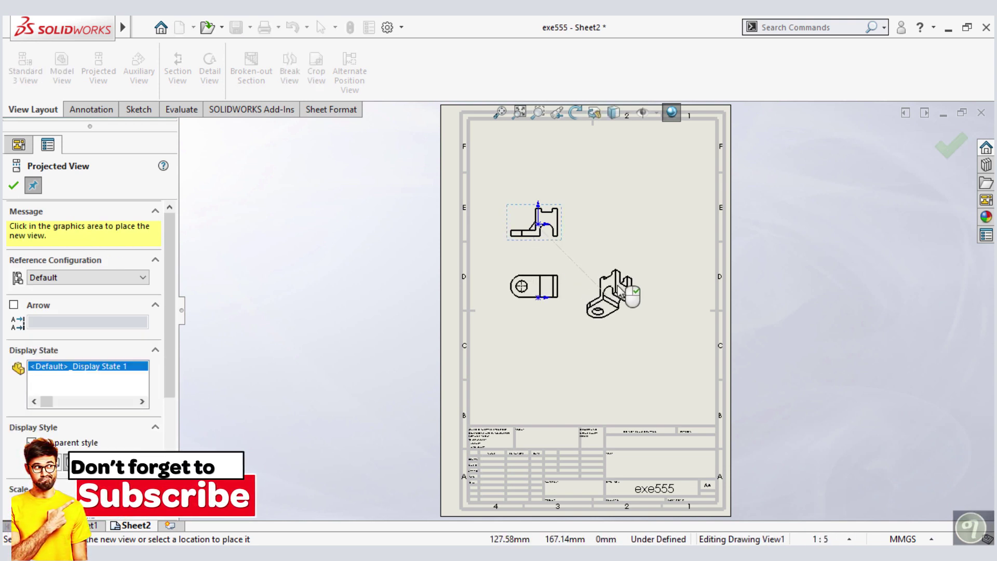
pyautogui.click(607, 291)
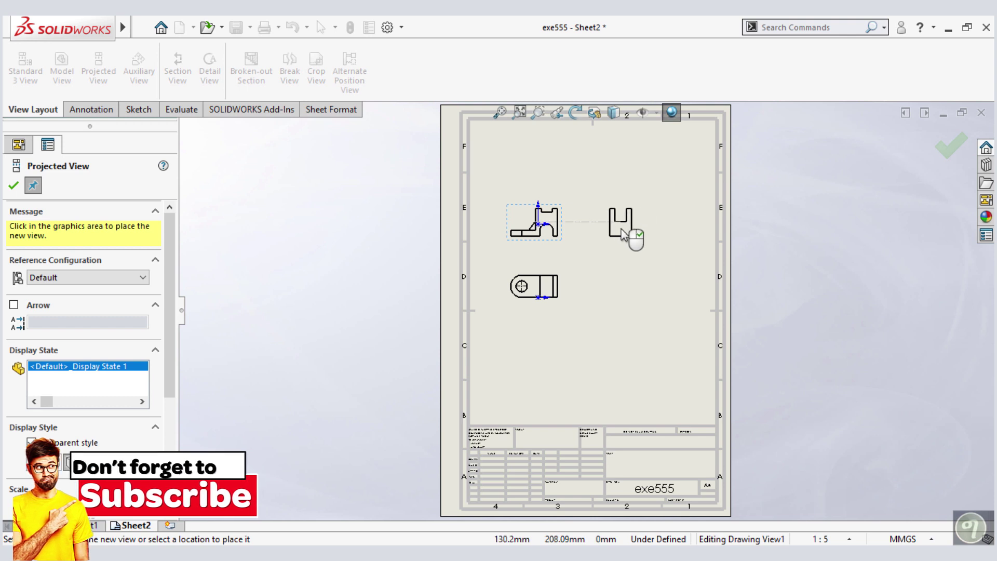
pyautogui.click(624, 235)
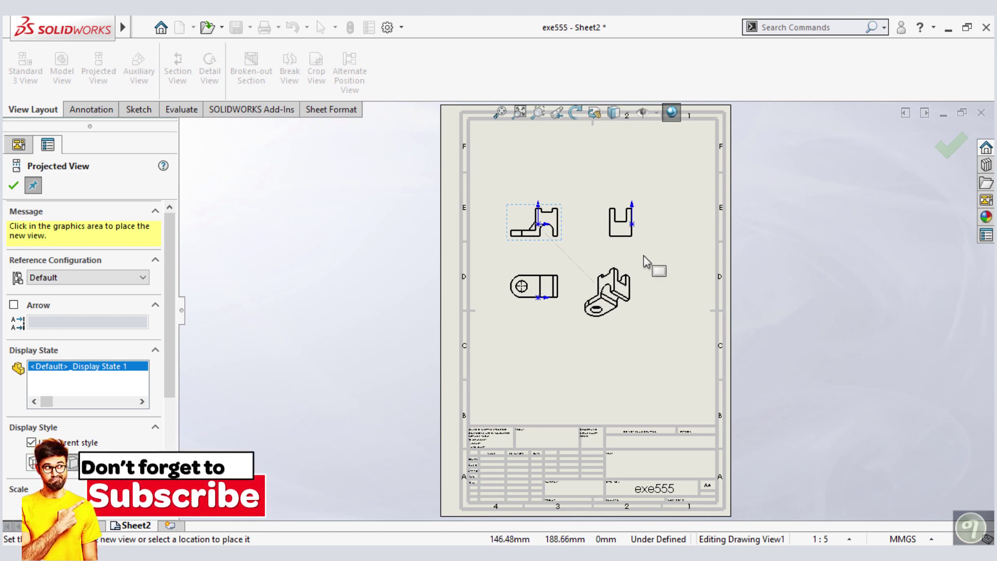
pyautogui.click(644, 256)
# - Finish the projected views and set the drawing views to Hidden Lines Visible
pyautogui.rightClick(643, 255)
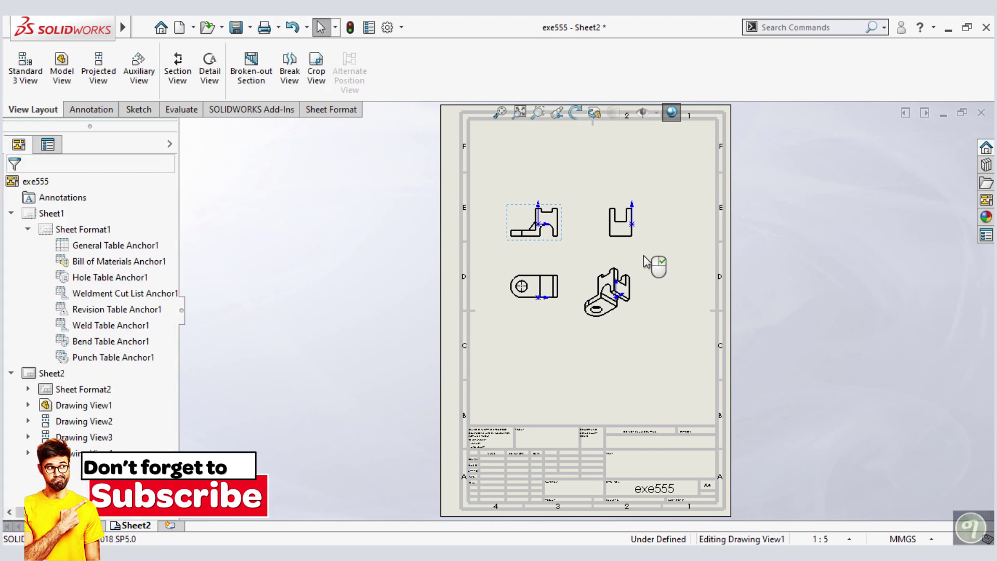
pyautogui.scroll(-2, 587, 250)
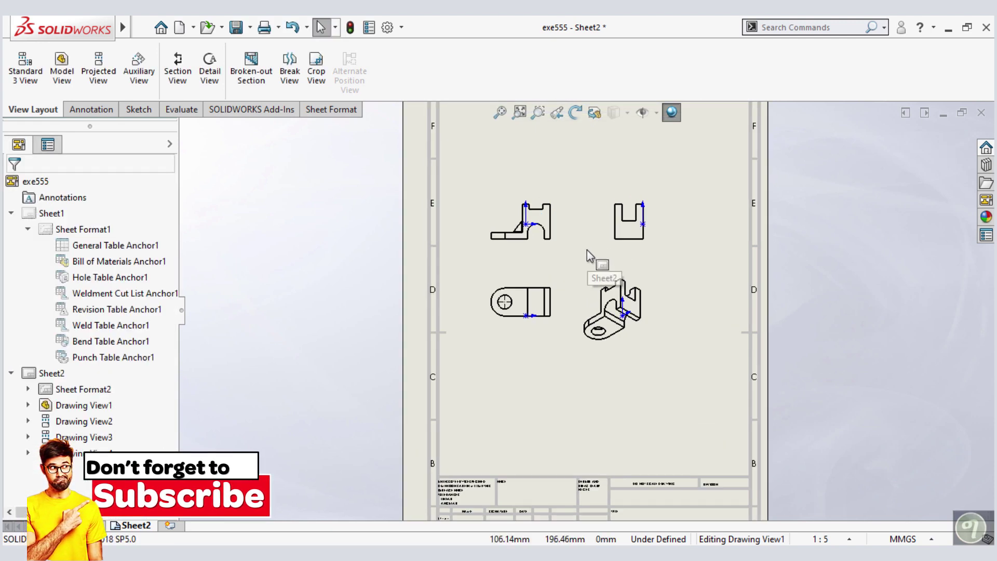
pyautogui.scroll(-2, 588, 250)
pyautogui.scroll(-2, 587, 250)
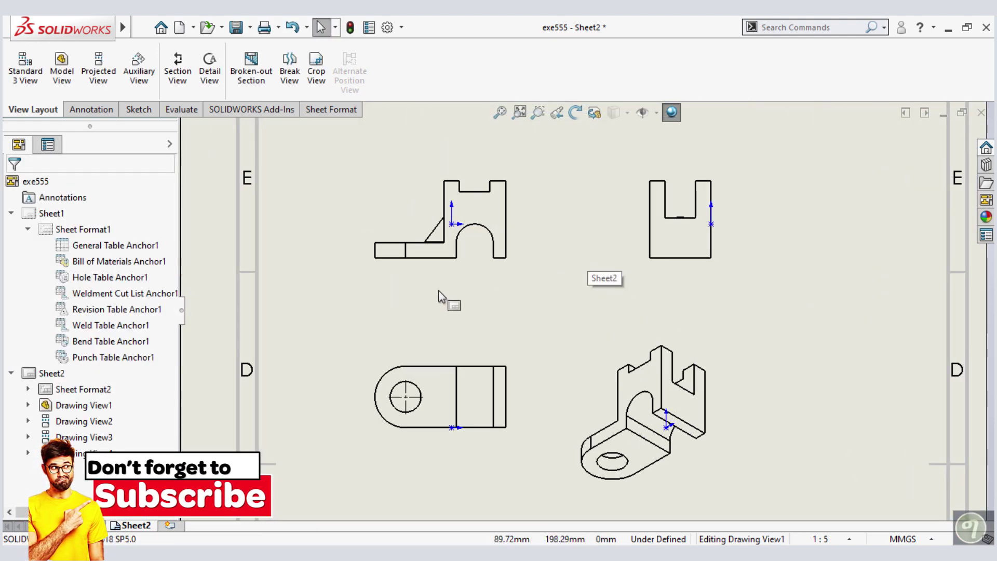
pyautogui.click(445, 223)
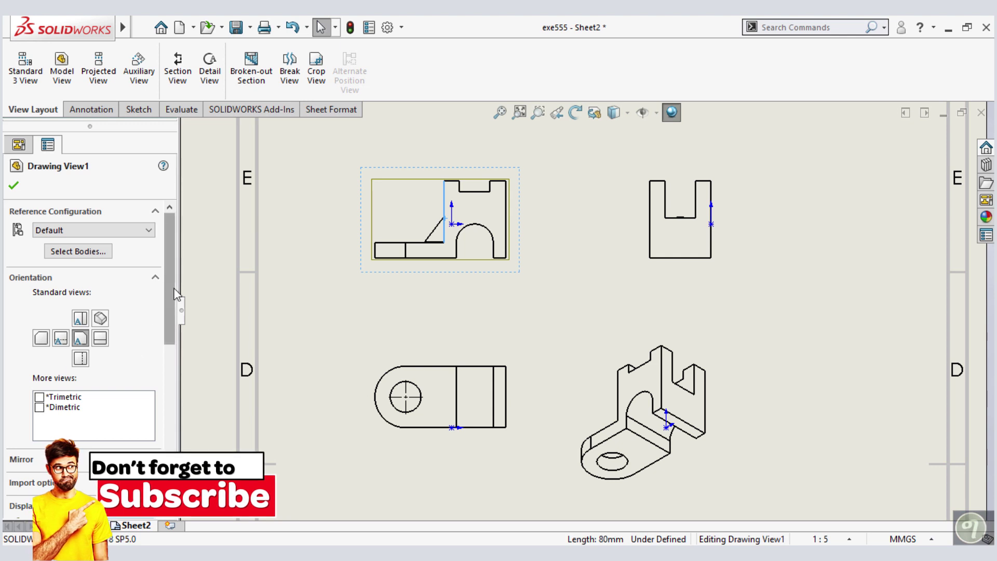
pyautogui.scroll(-5, 172, 302)
pyautogui.click(61, 341)
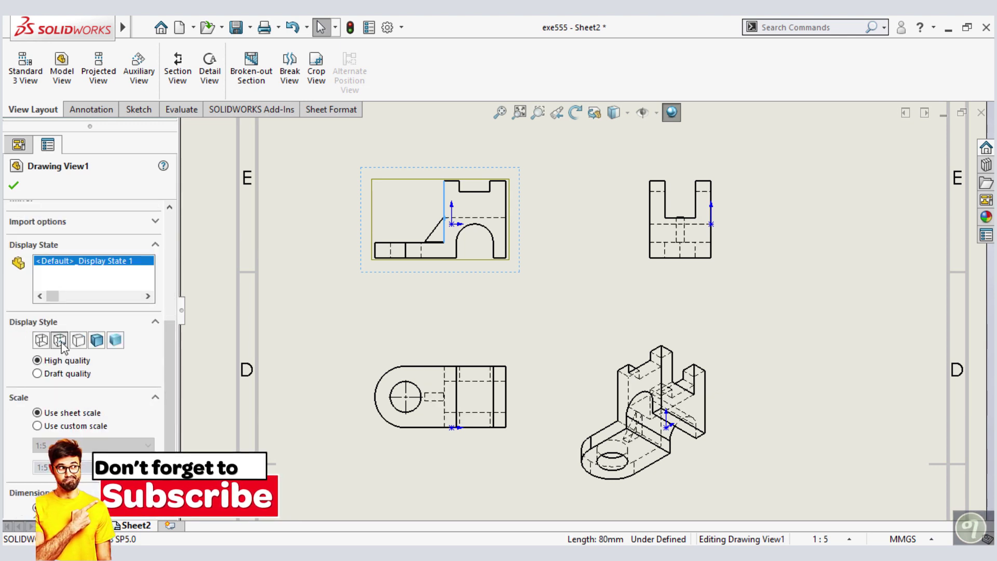
# - Set the isometric view's display style to Shaded With Edges
pyautogui.click(689, 407)
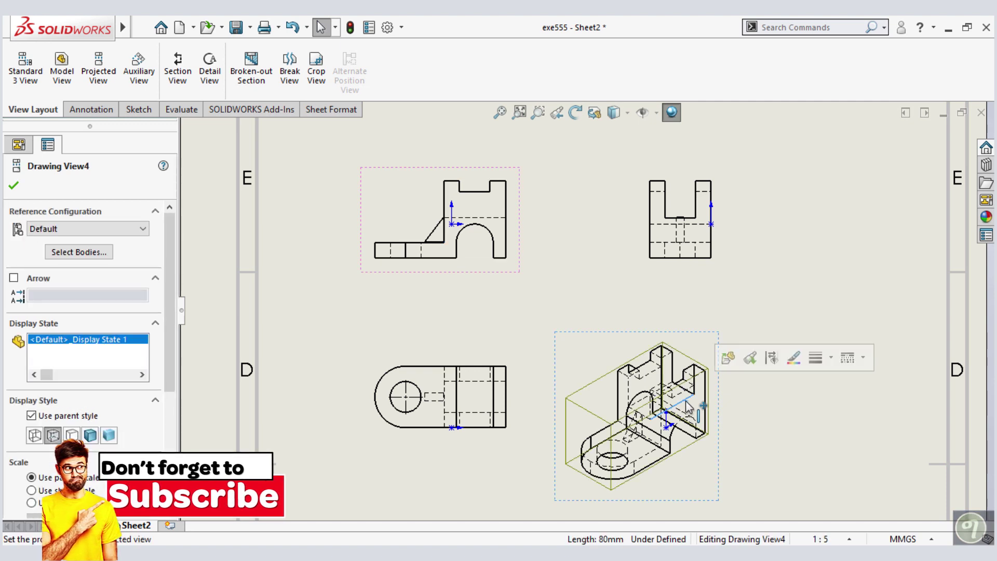
pyautogui.click(91, 436)
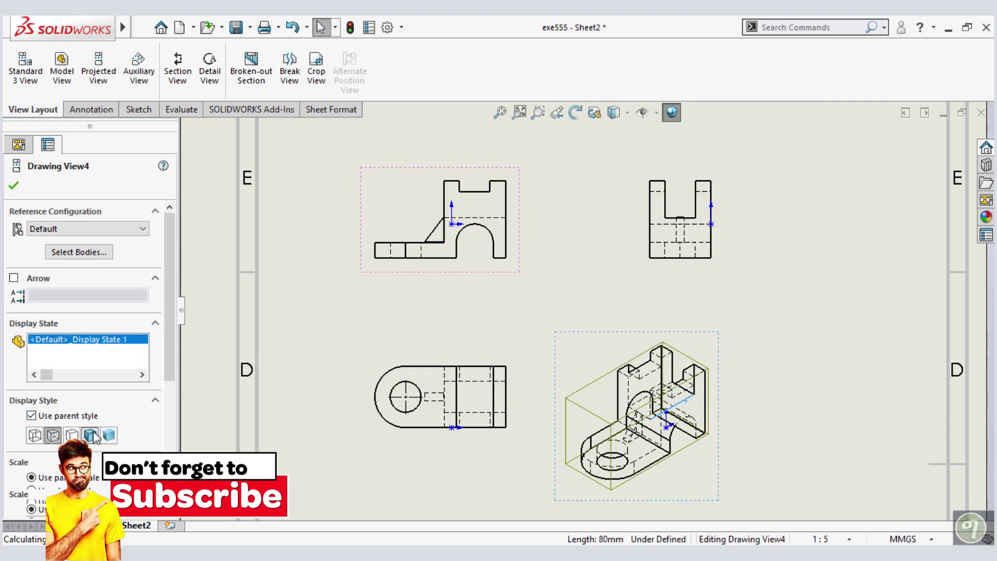
pyautogui.click(833, 391)
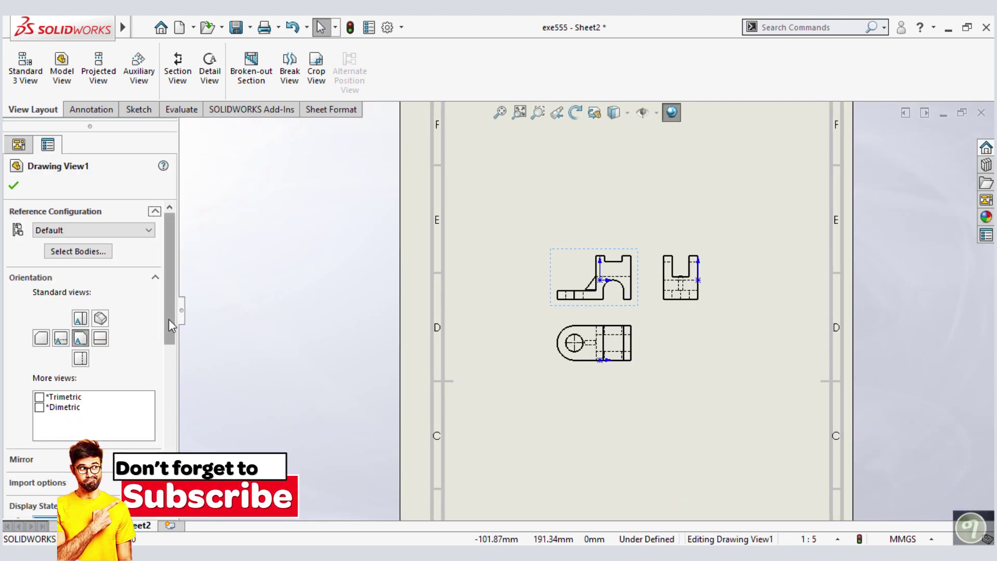
# - Give the front view and its projected views a custom 1:2 scale
pyautogui.moveTo(169, 319); pyautogui.dragTo(178, 415)
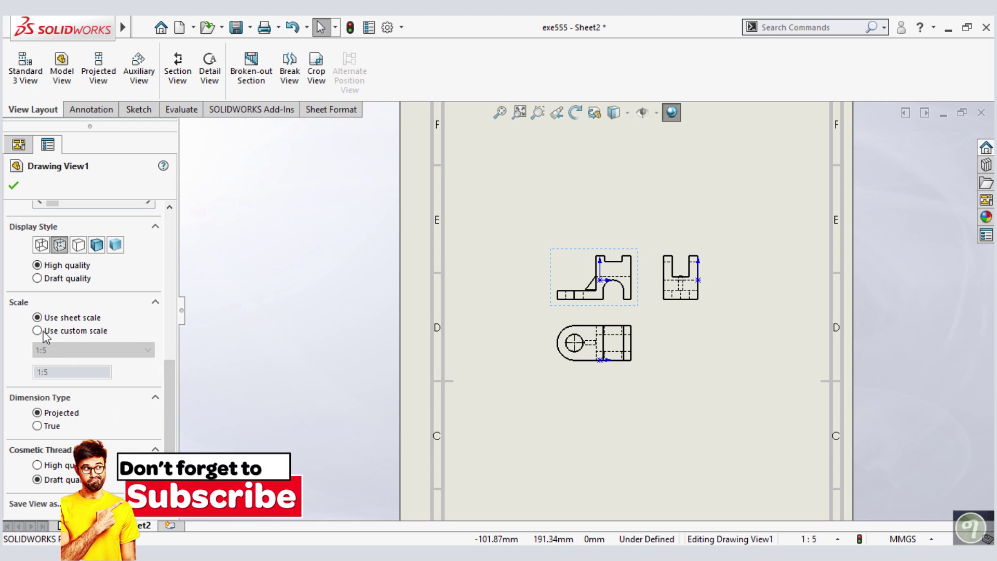
pyautogui.click(37, 330)
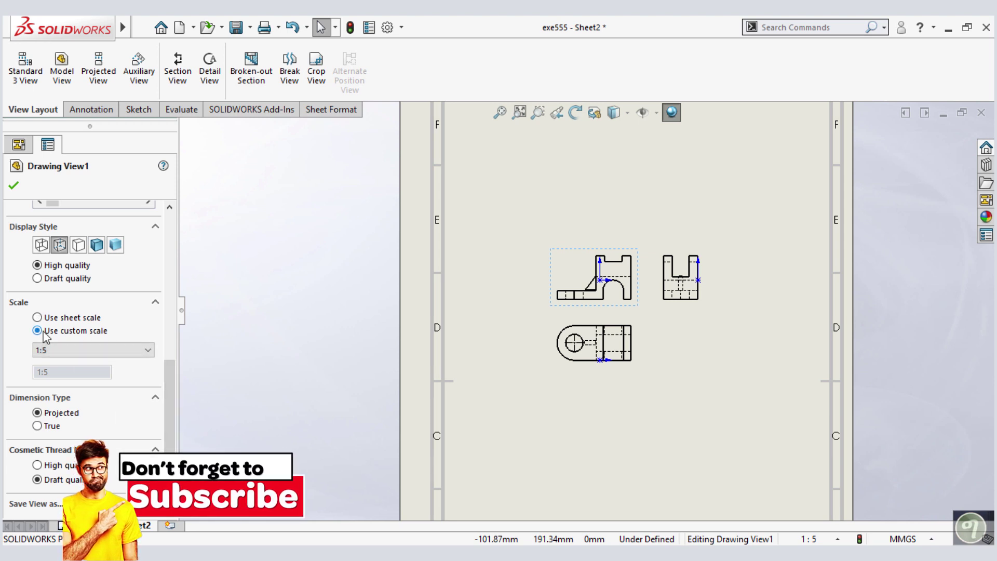
pyautogui.click(69, 351)
pyautogui.click(68, 372)
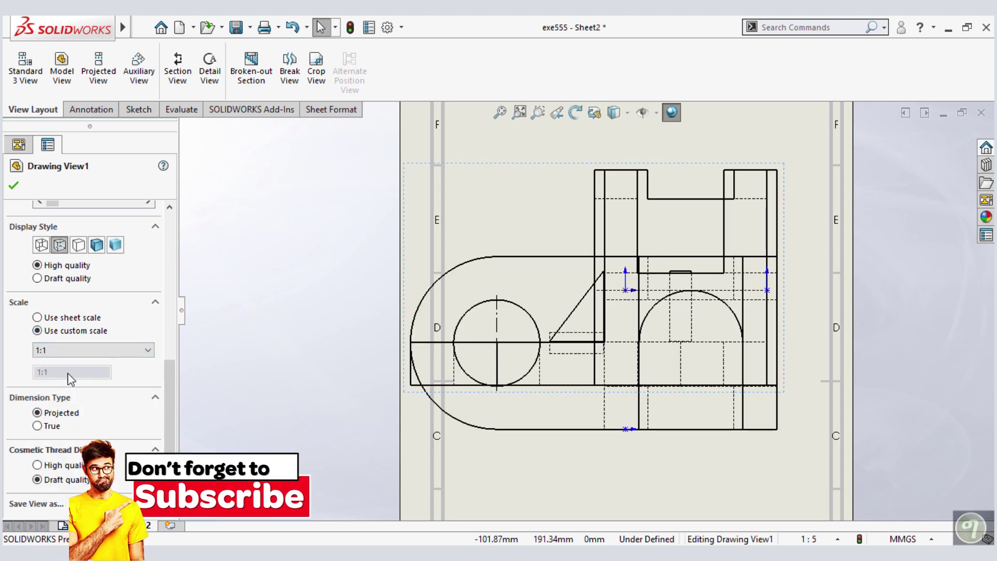
pyautogui.click(76, 349)
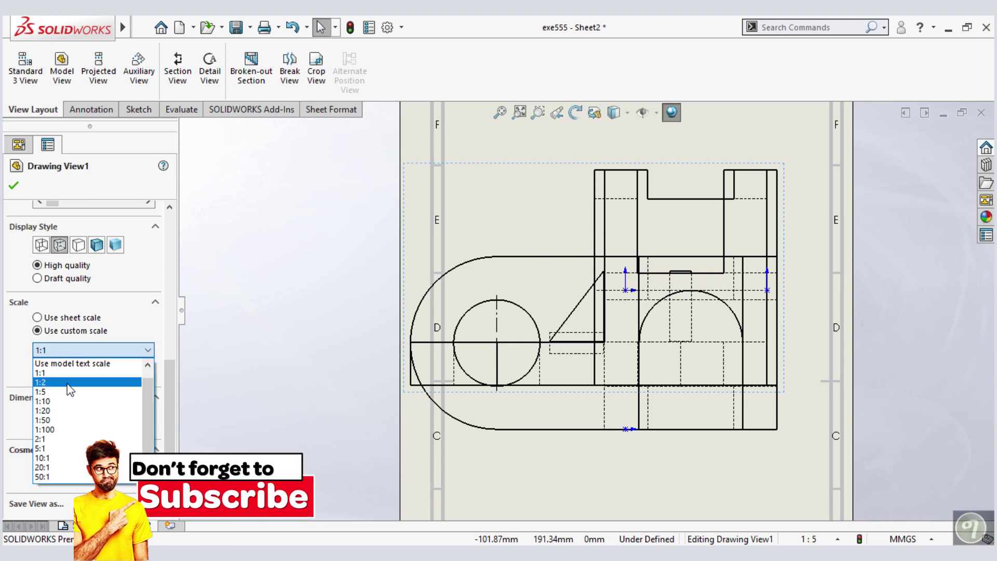
pyautogui.click(69, 383)
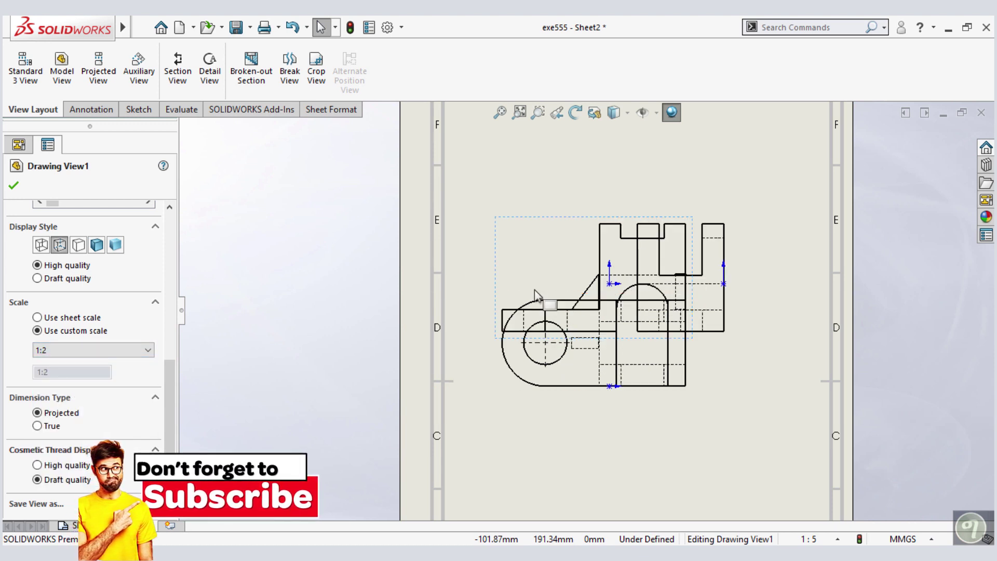
pyautogui.click(545, 366)
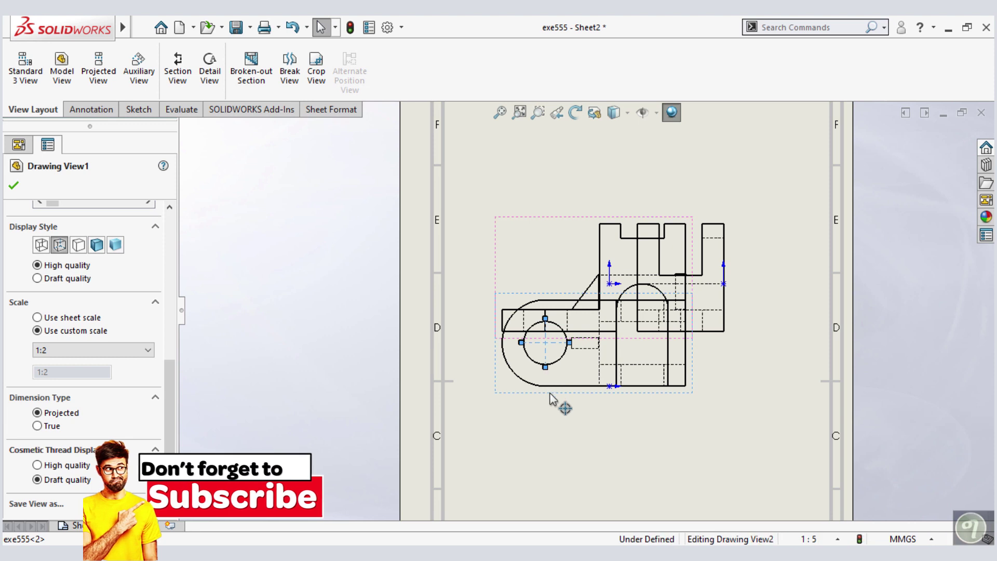
# - Move the top view below the front view and the side view clear to the right
pyautogui.click(565, 408)
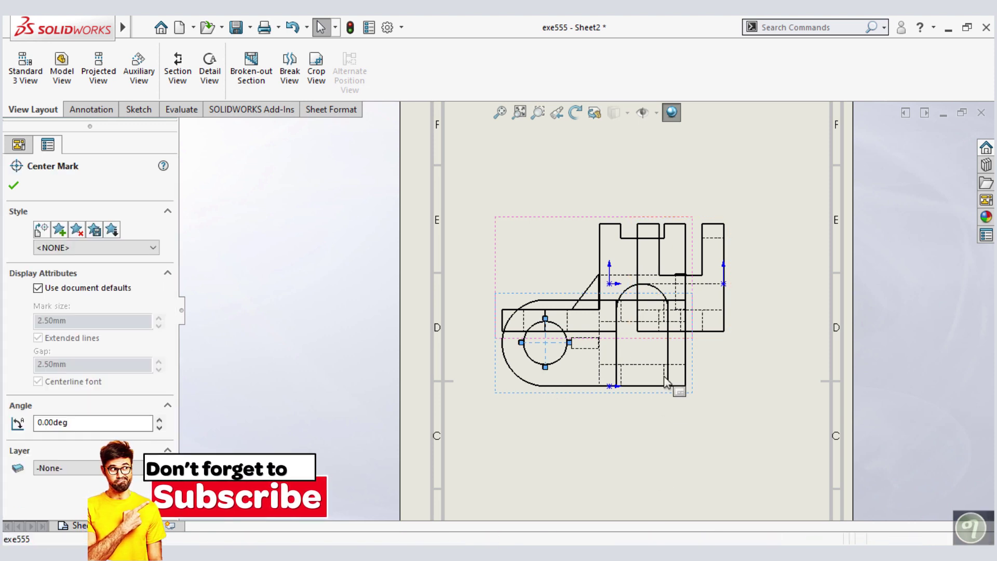
pyautogui.press('Escape')
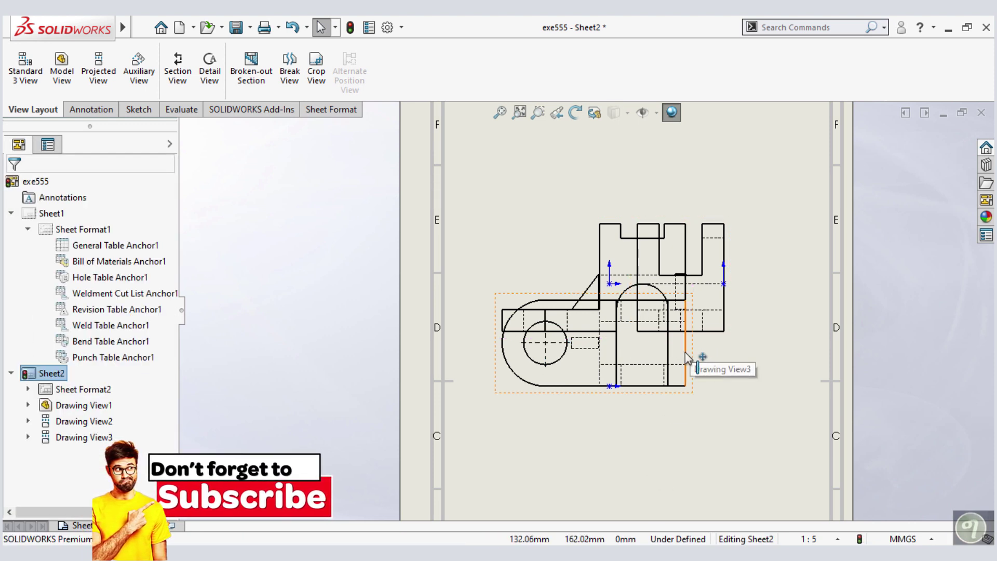
pyautogui.moveTo(691, 366); pyautogui.dragTo(689, 428)
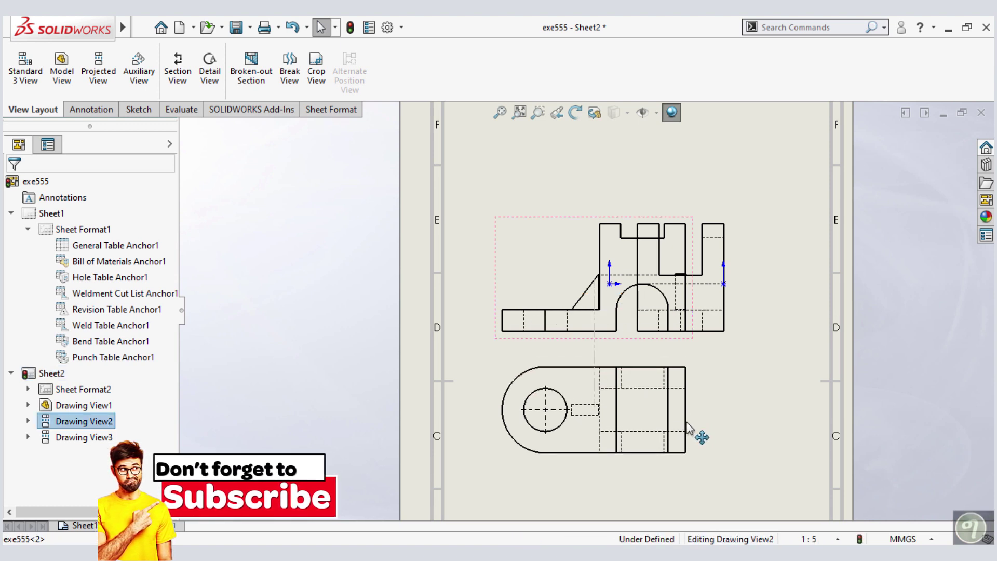
pyautogui.click(686, 423)
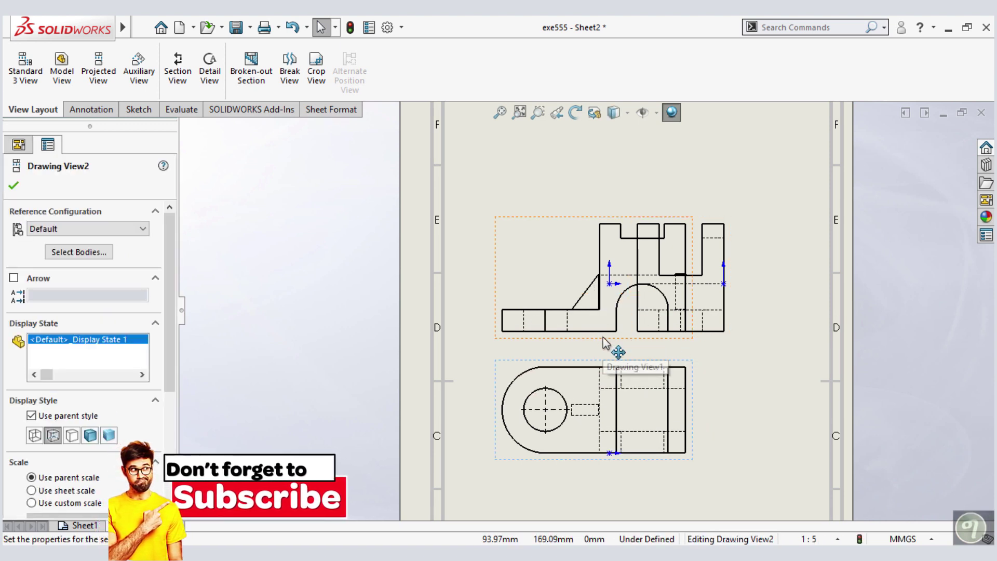
pyautogui.moveTo(602, 343); pyautogui.dragTo(567, 349)
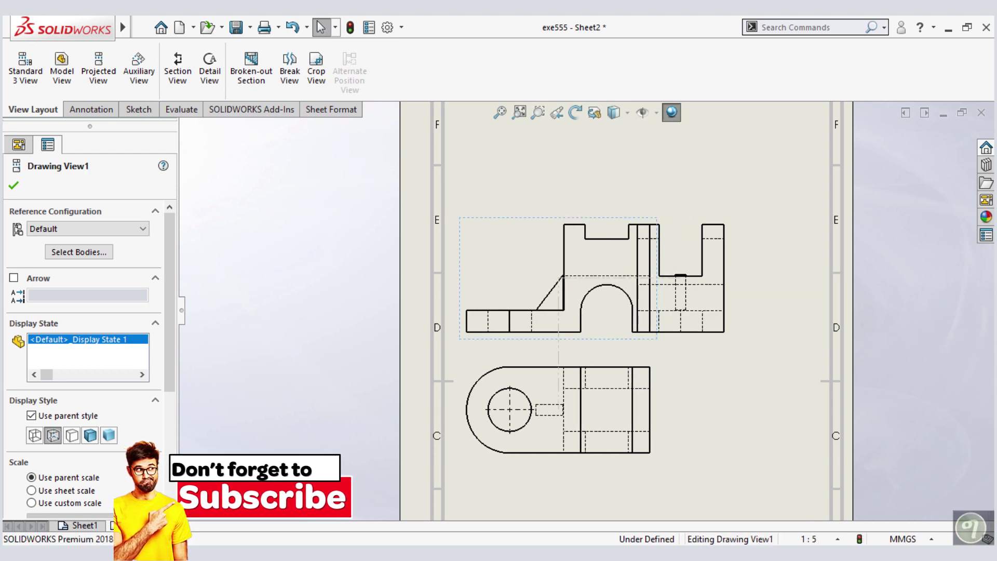
pyautogui.click(679, 335)
pyautogui.moveTo(681, 341); pyautogui.dragTo(738, 360)
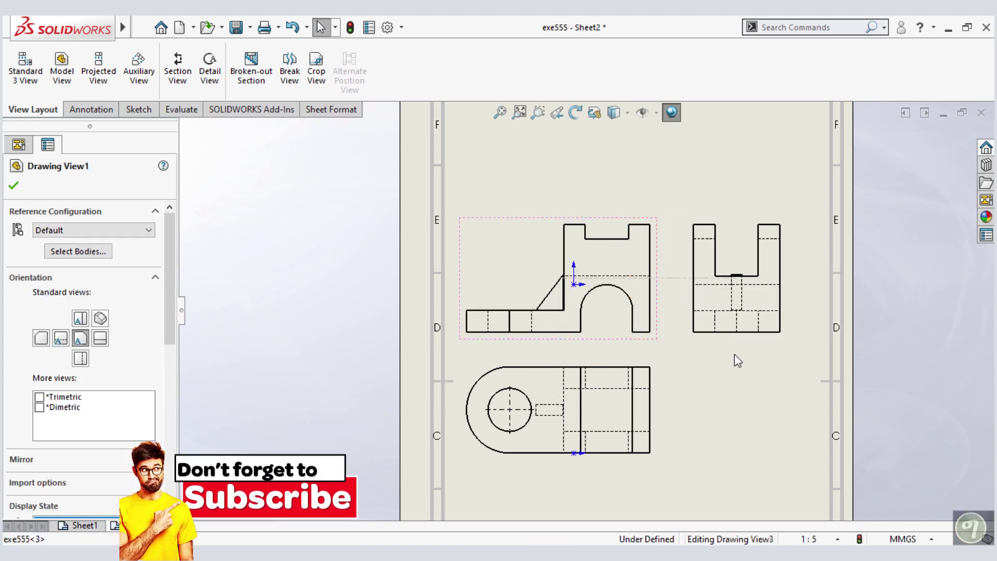
pyautogui.click(713, 418)
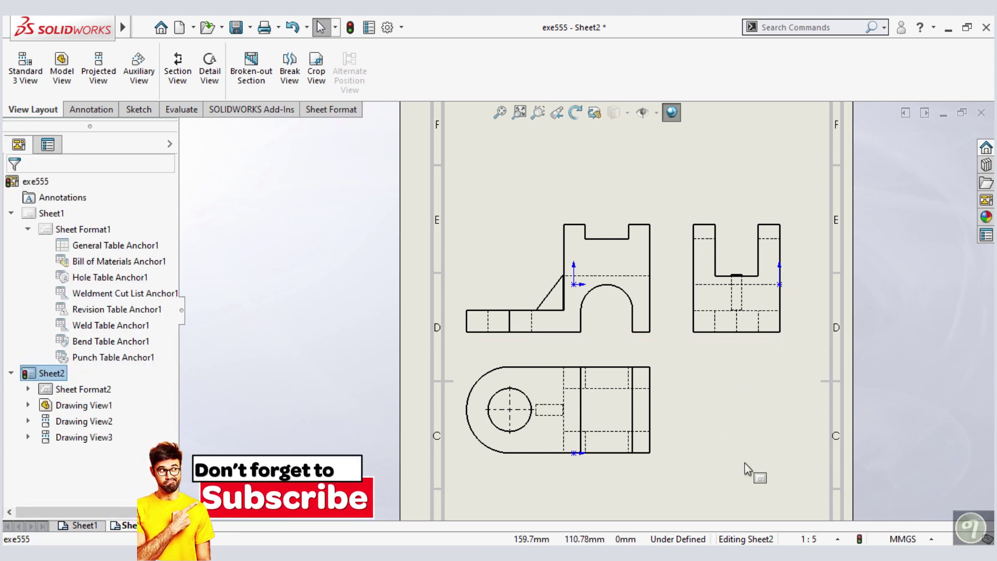
# - Zoom the sheet in and out to check the separated views
pyautogui.scroll(1, 745, 463)
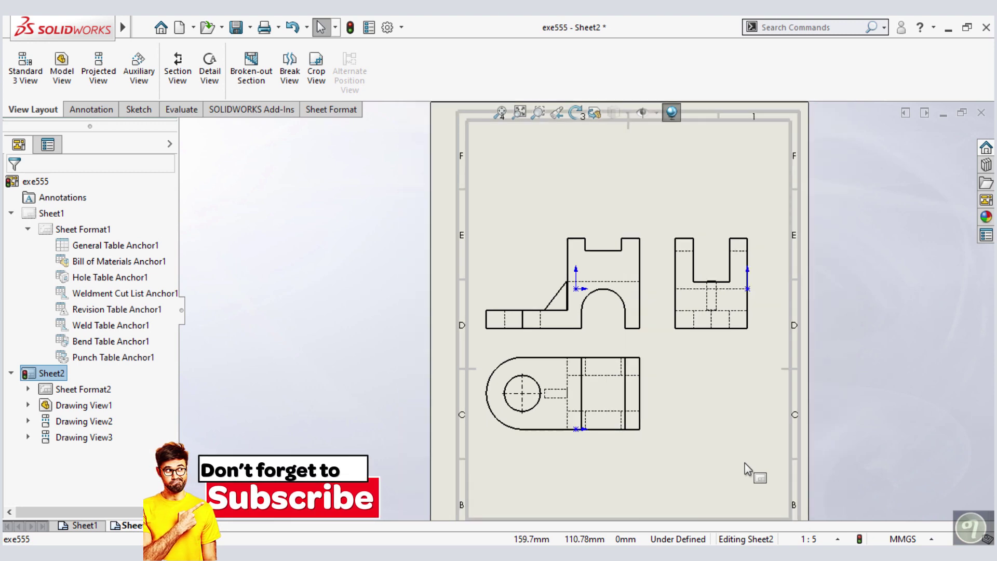
pyautogui.scroll(1, 745, 463)
pyautogui.scroll(1, 587, 460)
pyautogui.scroll(2, 587, 459)
pyautogui.scroll(-1, 587, 460)
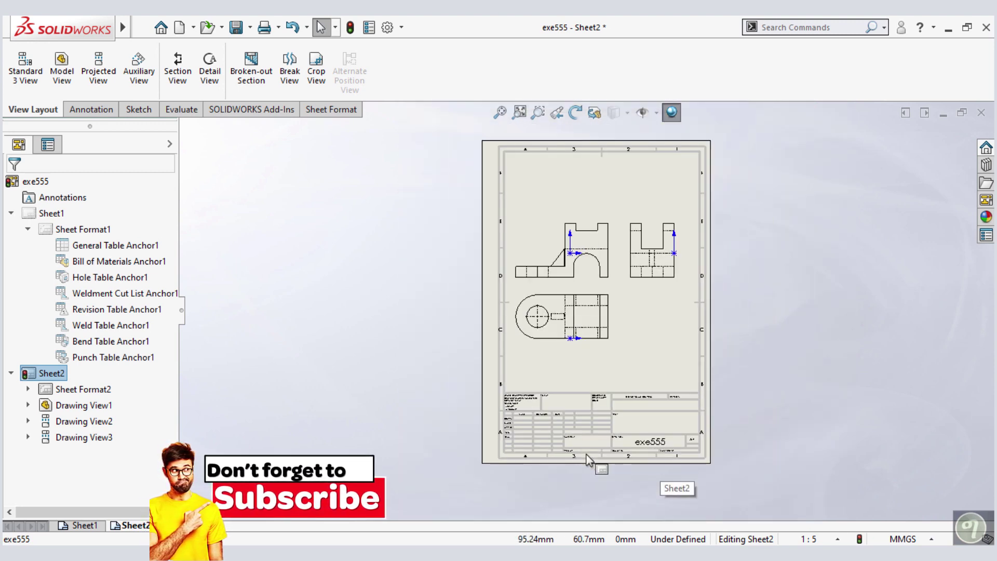
pyautogui.scroll(-1, 587, 460)
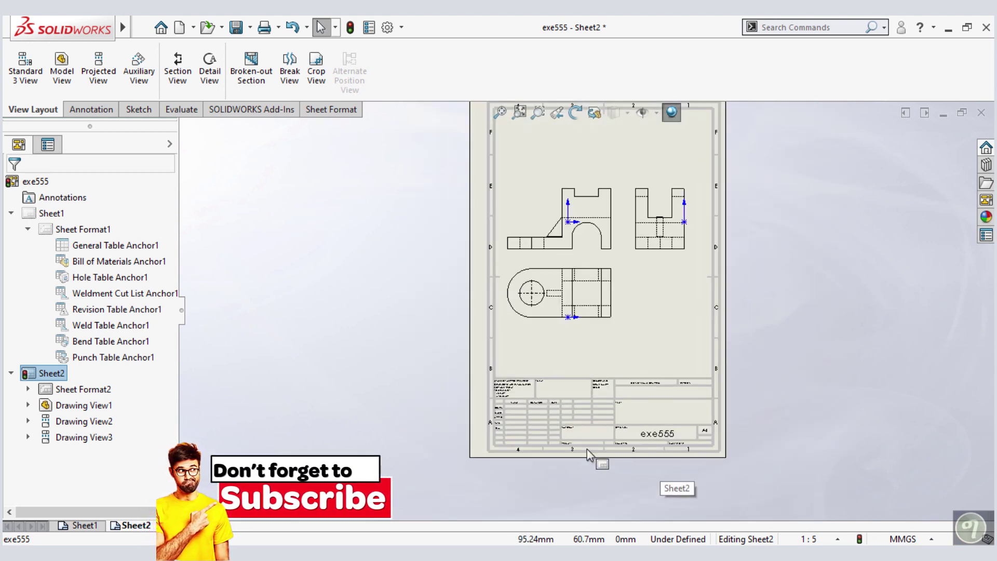
pyautogui.scroll(-1, 625, 197)
pyautogui.scroll(-1, 619, 220)
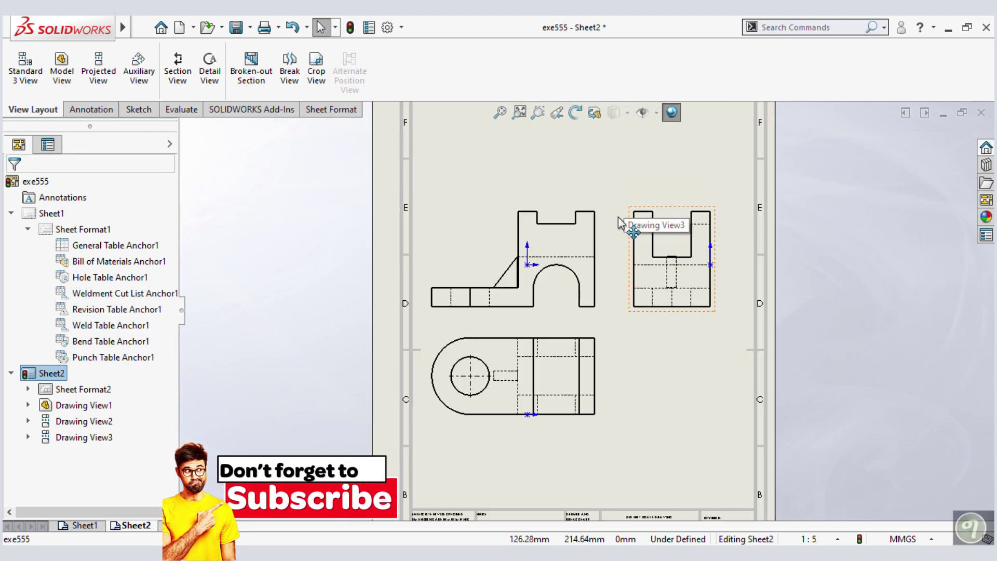
pyautogui.scroll(-1, 613, 408)
pyautogui.scroll(4, 645, 420)
# - Add a note reading 'learn solidworks with' plus the author's name in the DRAWN cell
pyautogui.scroll(-2, 636, 447)
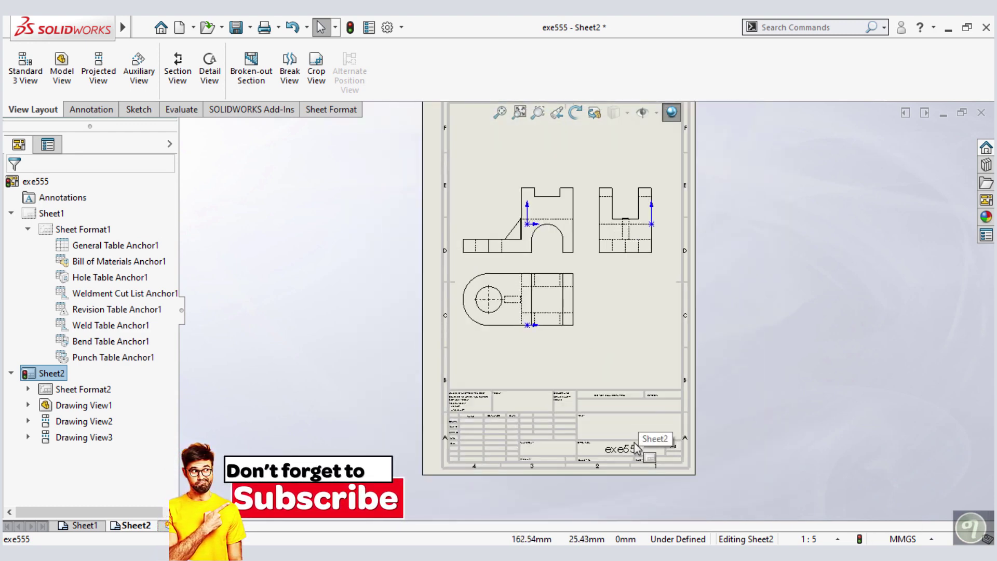
pyautogui.scroll(-1, 634, 446)
pyautogui.scroll(-1, 537, 375)
pyautogui.scroll(-1, 538, 375)
pyautogui.scroll(-1, 537, 375)
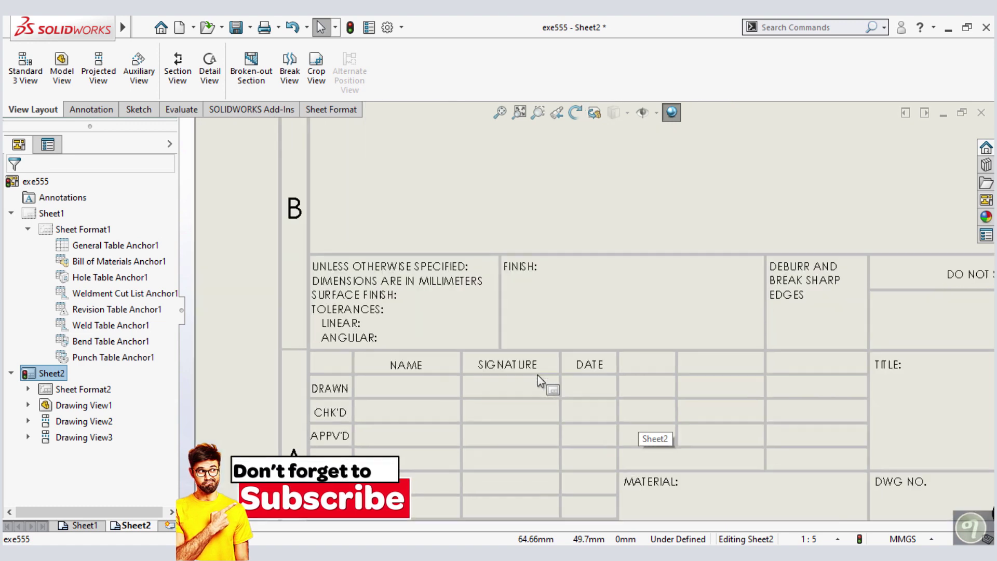
pyautogui.scroll(-1, 538, 375)
pyautogui.scroll(-1, 538, 375)
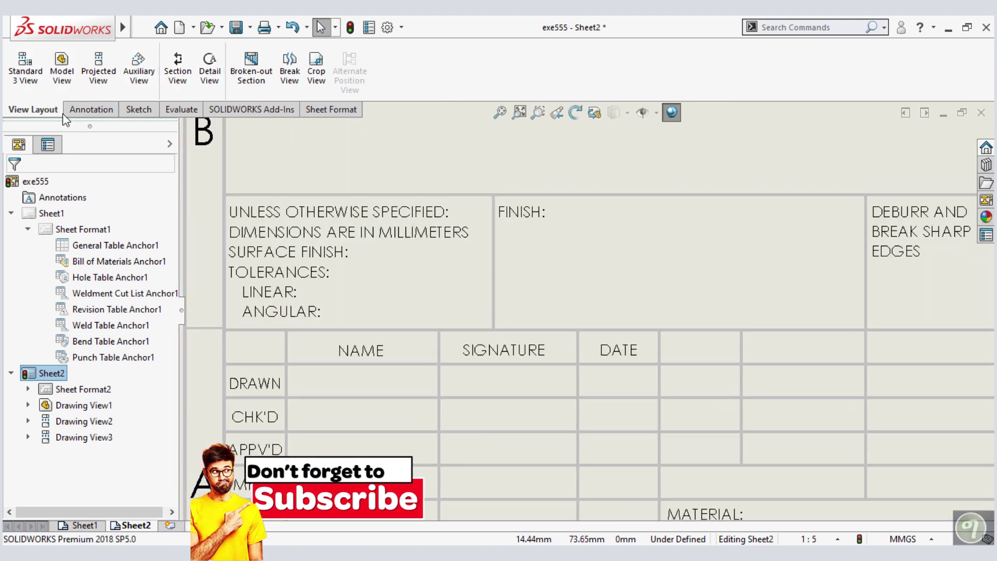
pyautogui.click(99, 110)
pyautogui.click(173, 74)
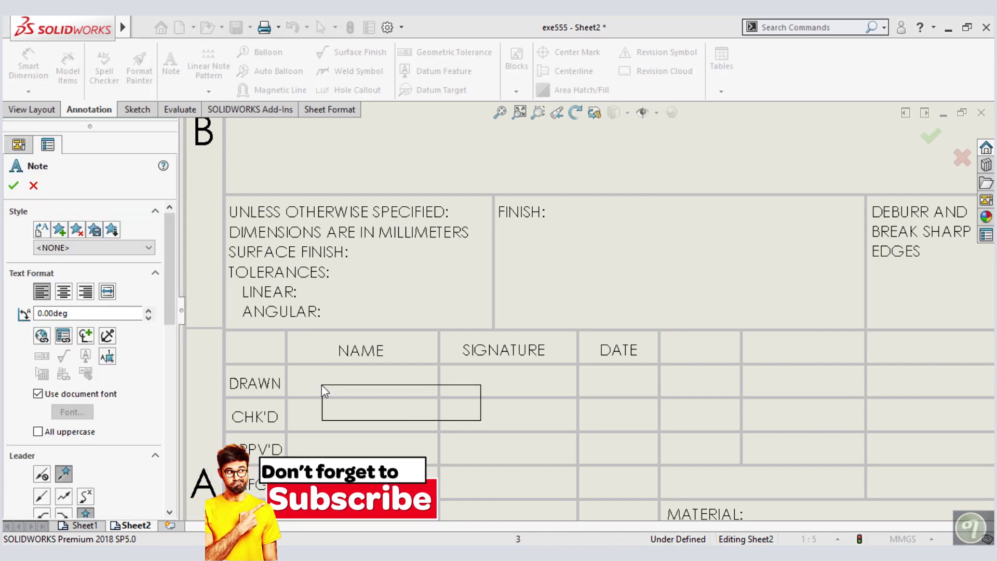
pyautogui.write('XXXXXXX')
pyautogui.click(289, 372)
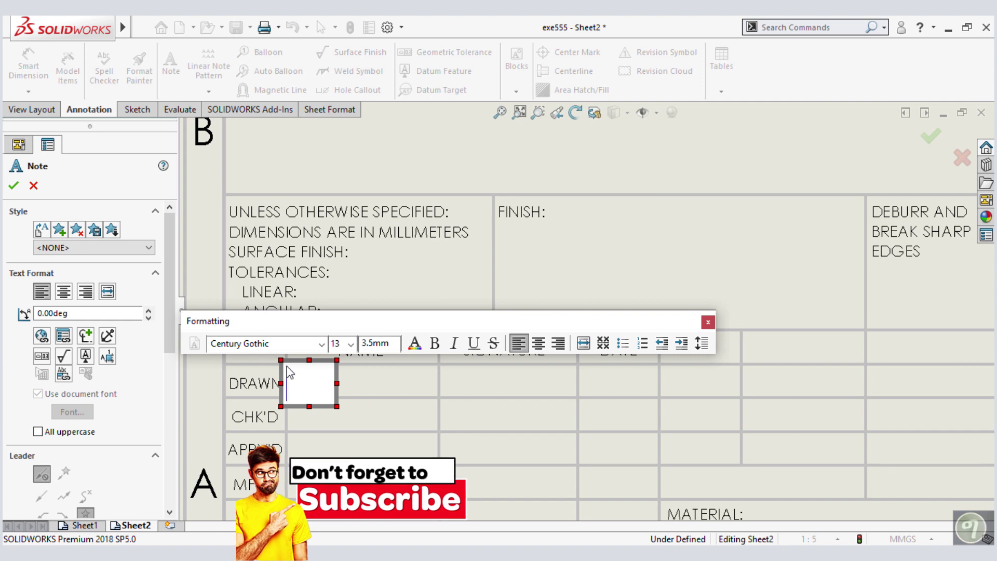
pyautogui.write('le')
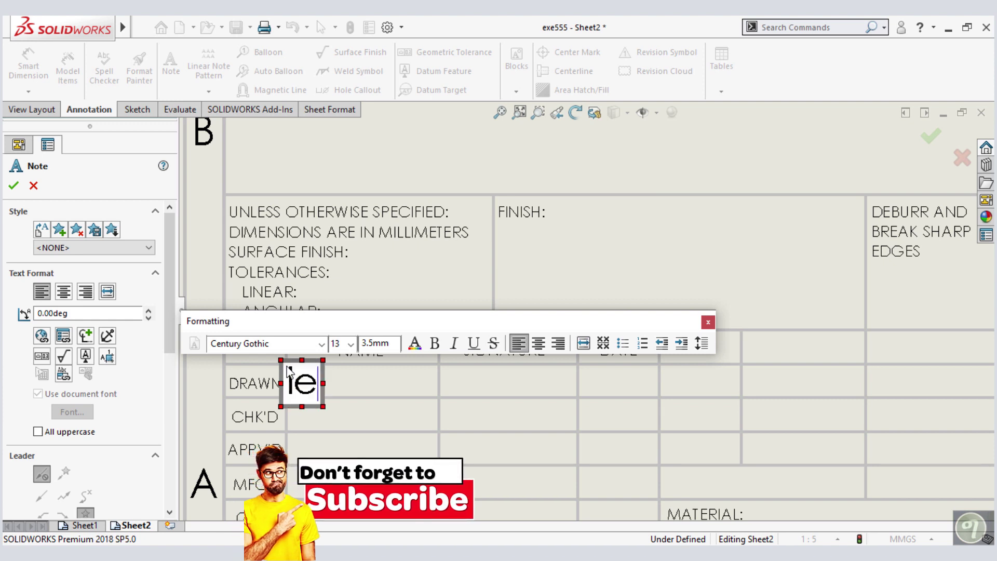
pyautogui.write('arn solidwor')
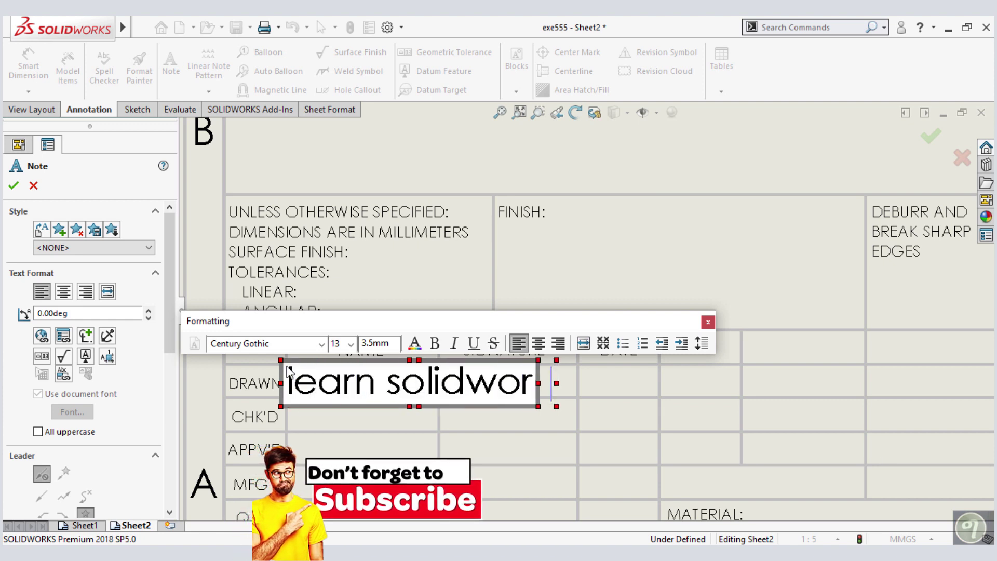
pyautogui.write('ks with abel')
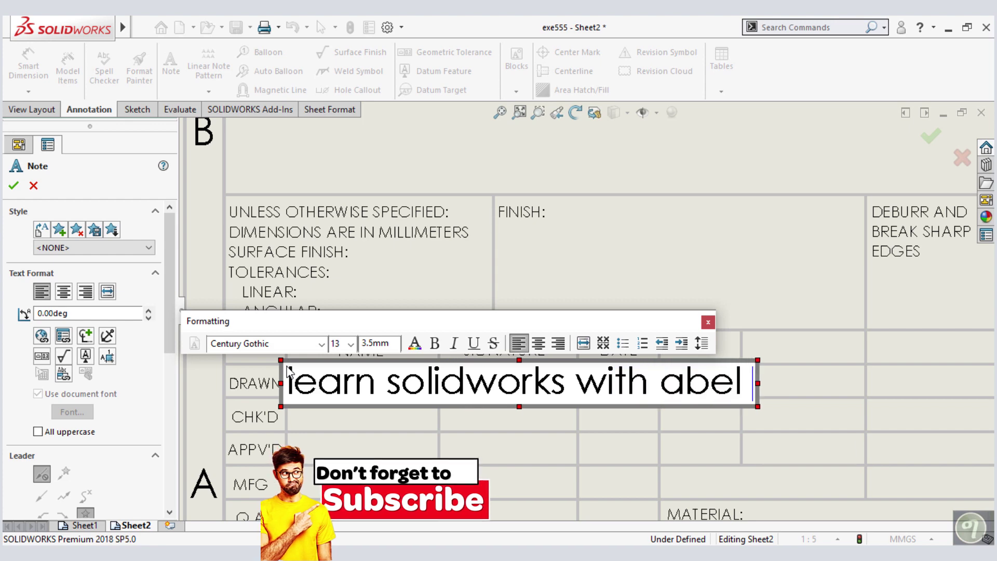
pyautogui.click(364, 442)
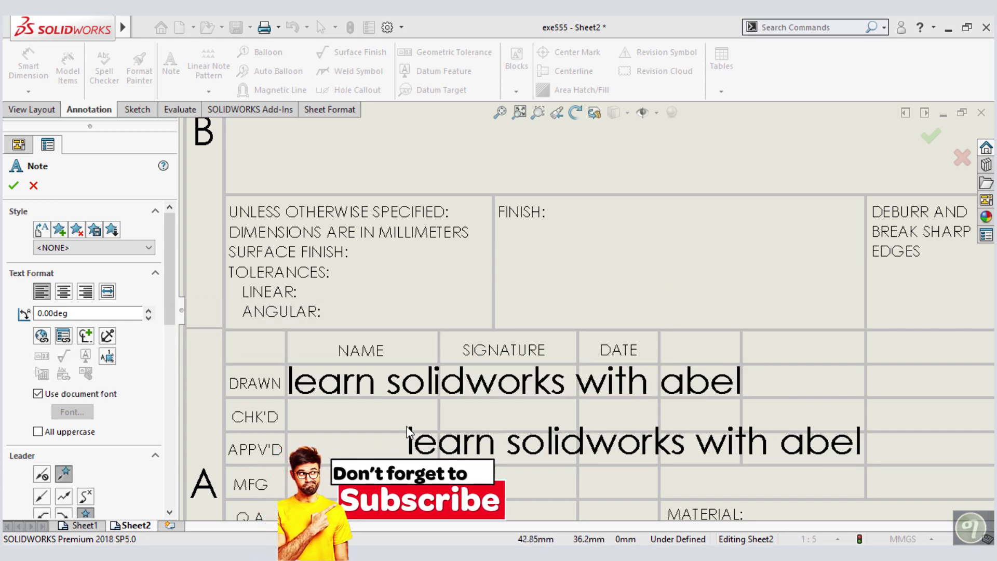
# - Write a note 'HOW TO CONVERT 3D TO 3D IN SOLDWORKS' near the TITLE field, fixing typos
pyautogui.press('Escape')
pyautogui.scroll(2, 565, 414)
pyautogui.scroll(2, 623, 415)
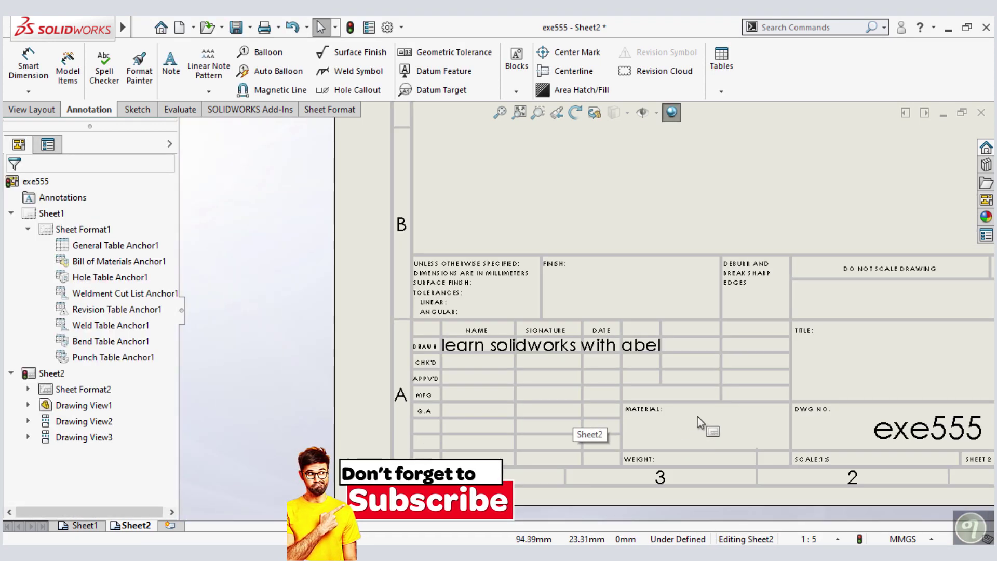
pyautogui.scroll(2, 697, 416)
pyautogui.scroll(-2, 822, 364)
pyautogui.scroll(-1, 824, 332)
pyautogui.scroll(-1, 824, 318)
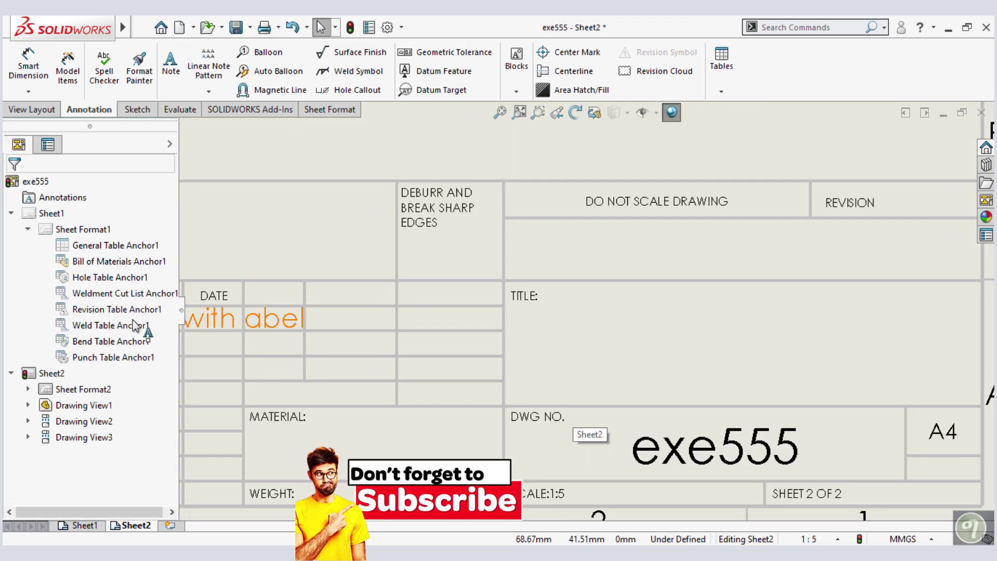
pyautogui.scroll(-1, 732, 343)
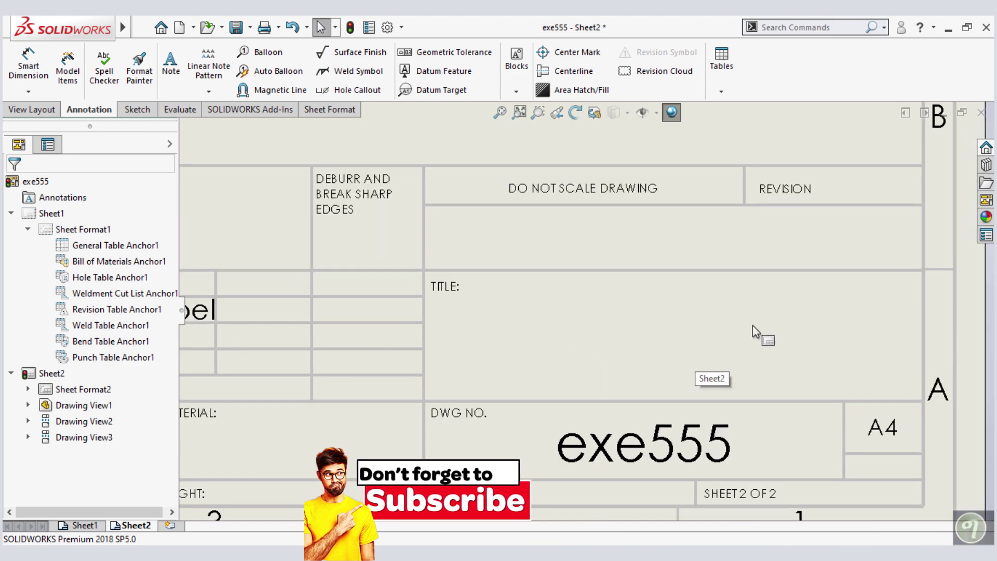
pyautogui.click(170, 65)
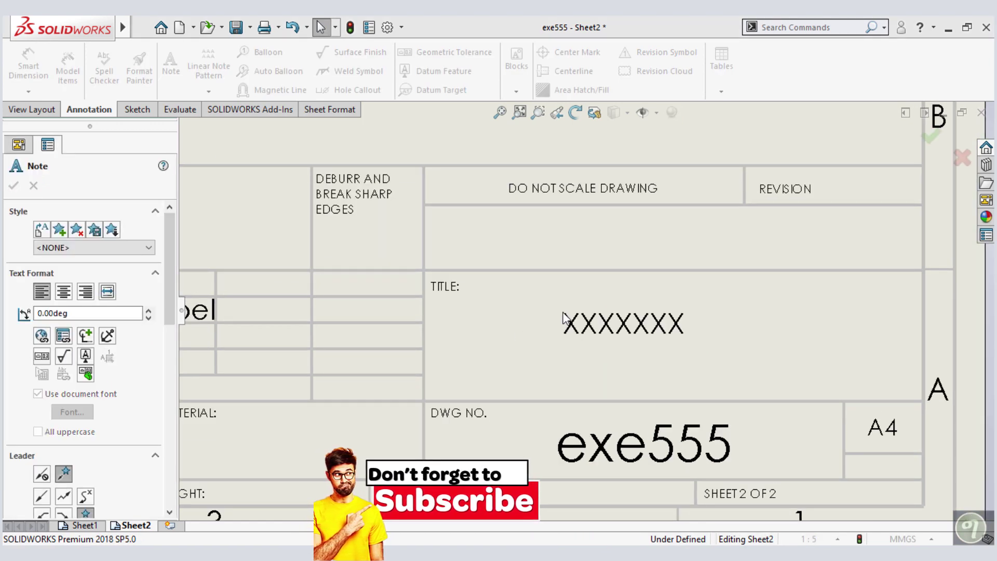
pyautogui.click(565, 318)
pyautogui.write('now')
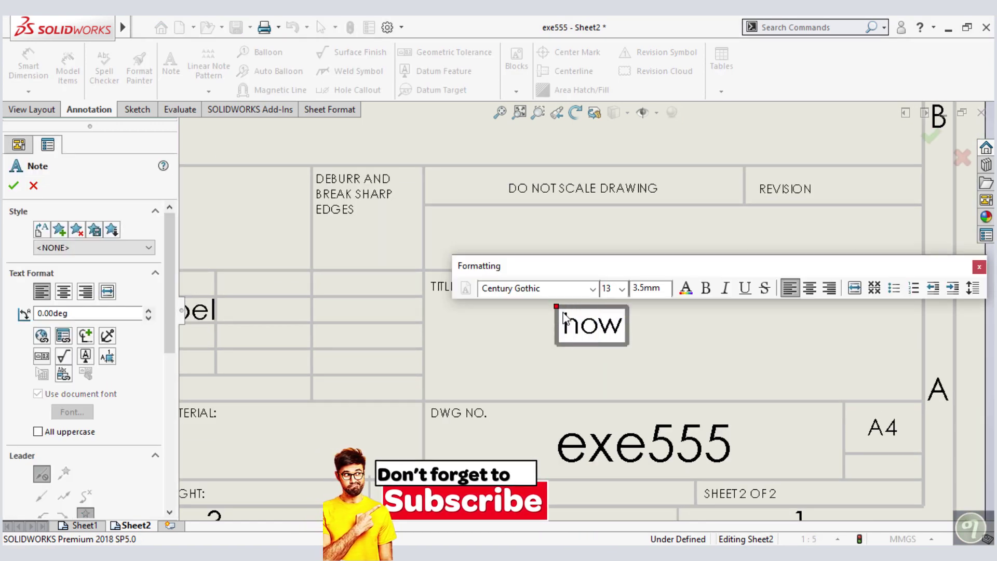
pyautogui.press('BackSpace')
pyautogui.press('BackSpace')
pyautogui.press('BackSpace')
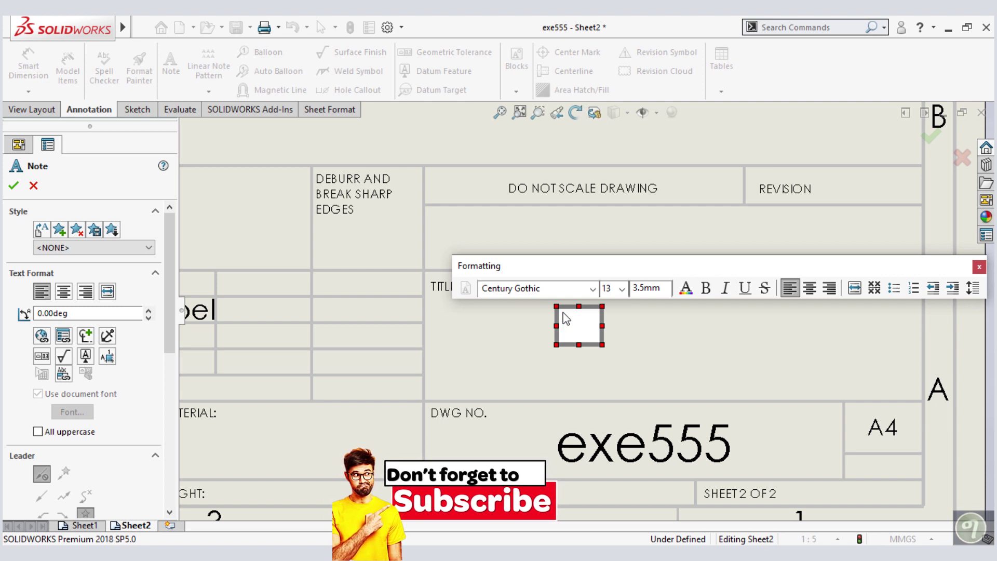
pyautogui.write('HO')
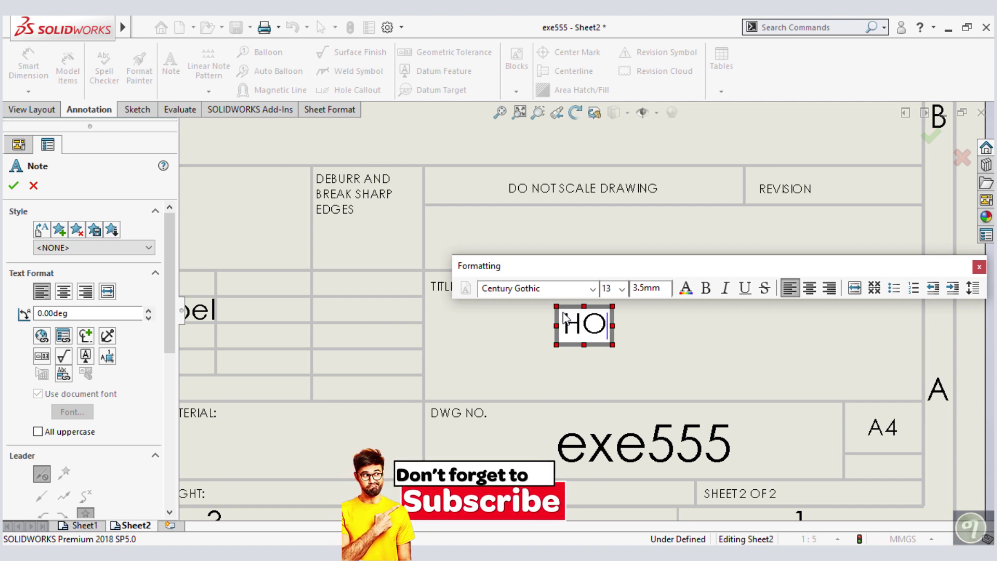
pyautogui.write('E')
pyautogui.press('BackSpace')
pyautogui.write('W TP')
pyautogui.press('BackSpace')
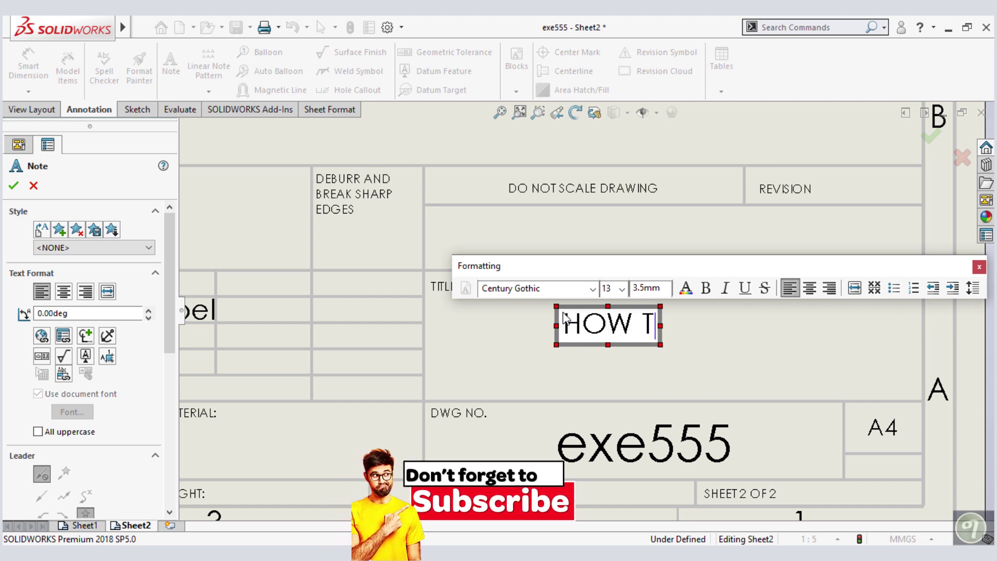
pyautogui.write('O CONVERT')
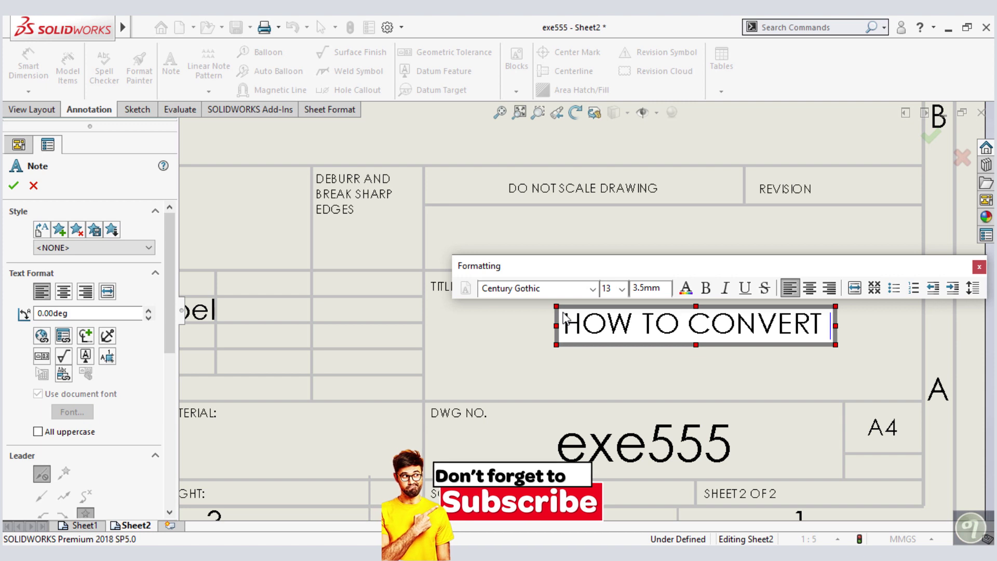
pyautogui.write('3D')
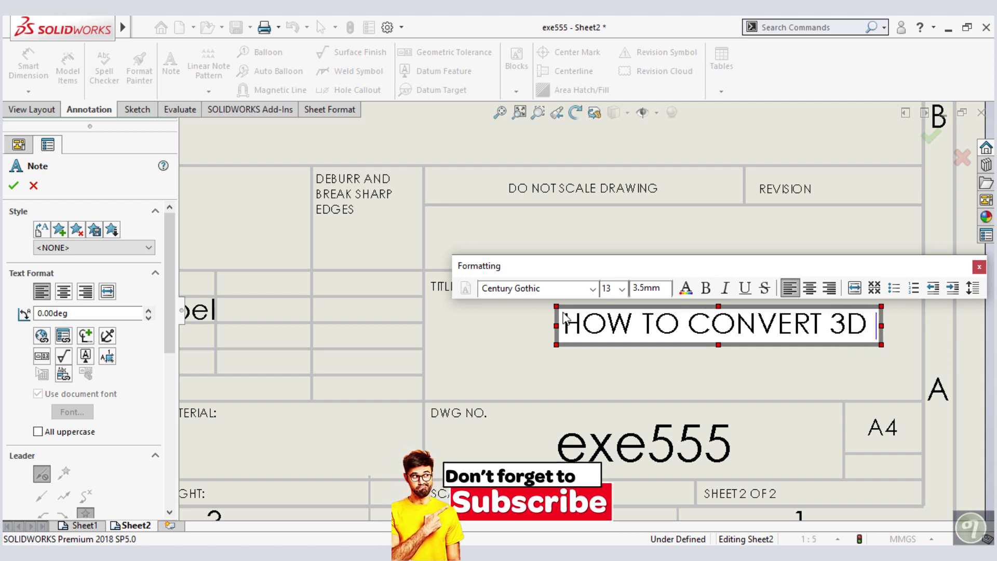
pyautogui.write(' TO 3D')
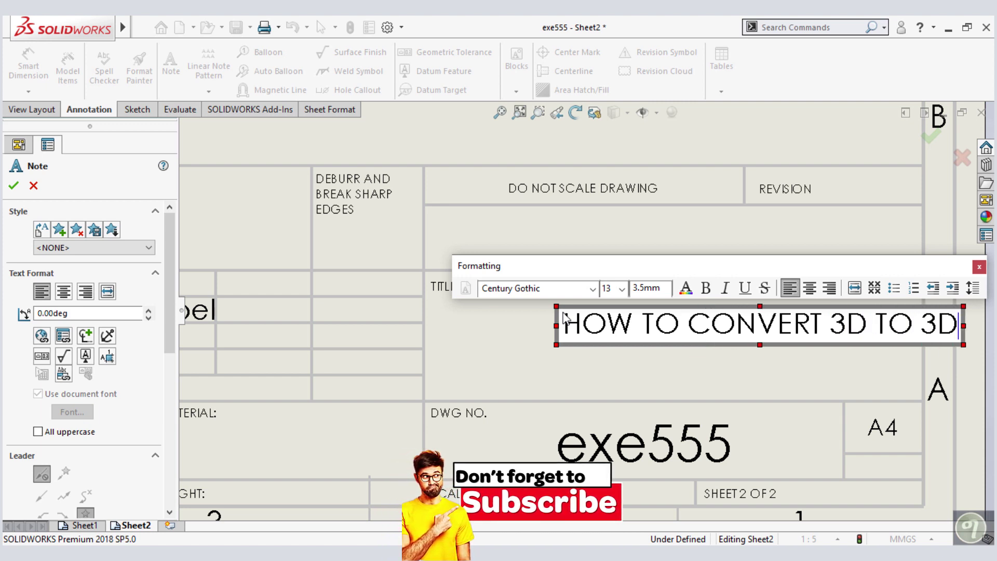
pyautogui.write(' IN')
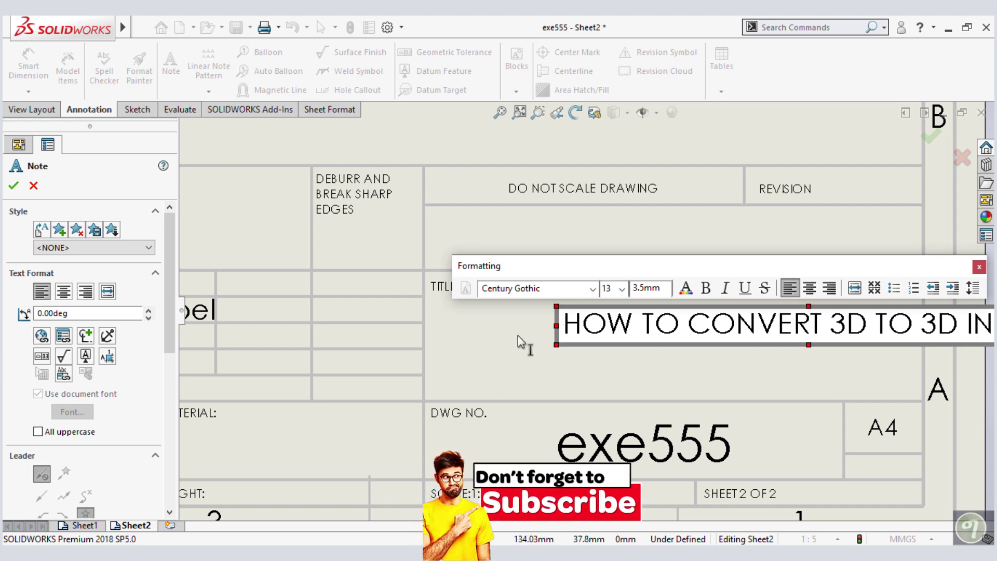
pyautogui.write(' SOLDWORKS')
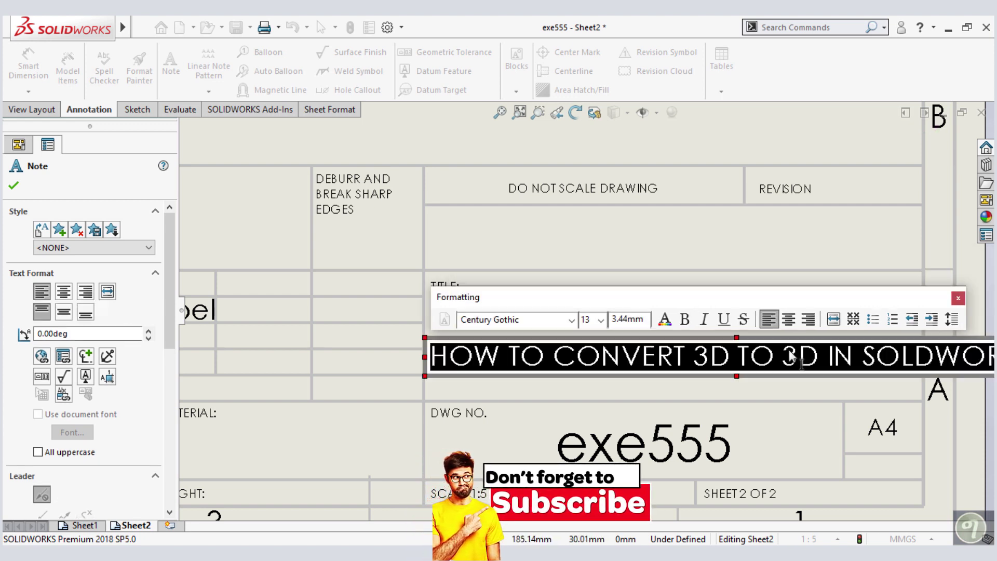
# - Break the title onto two lines after the second 3D and move it into the TITLE box
pyautogui.click(818, 358)
pyautogui.press('Return')
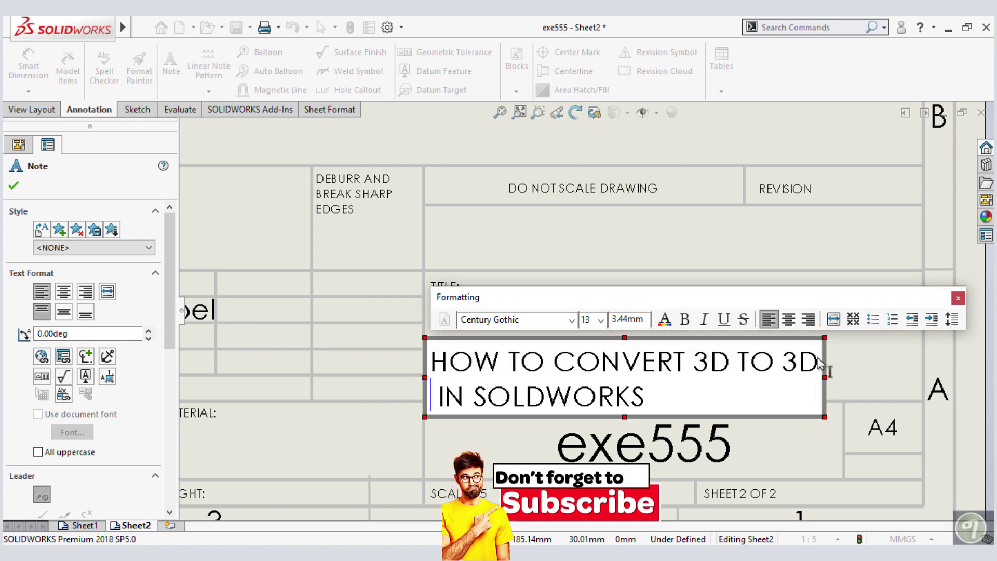
pyautogui.click(848, 367)
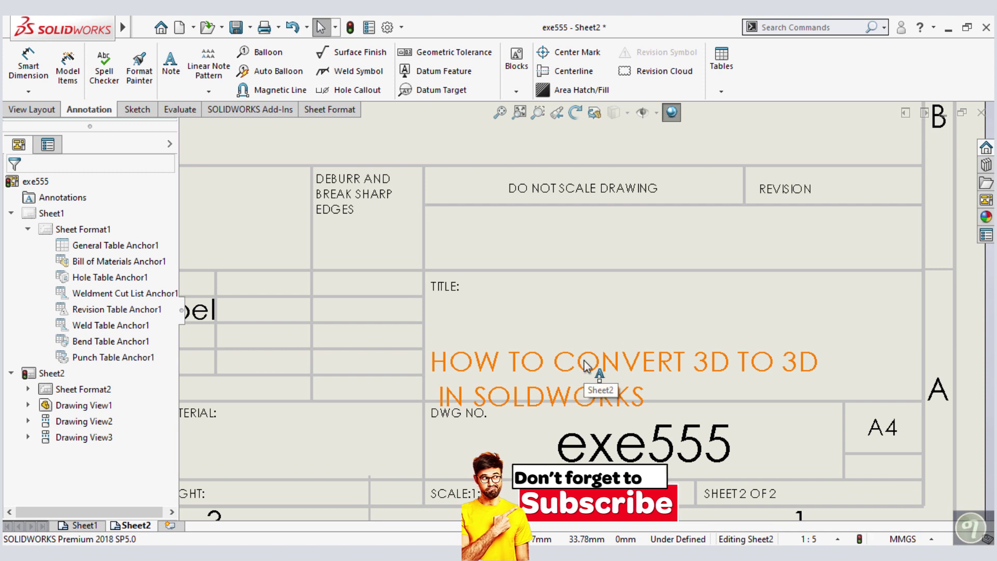
pyautogui.moveTo(587, 365); pyautogui.dragTo(633, 331)
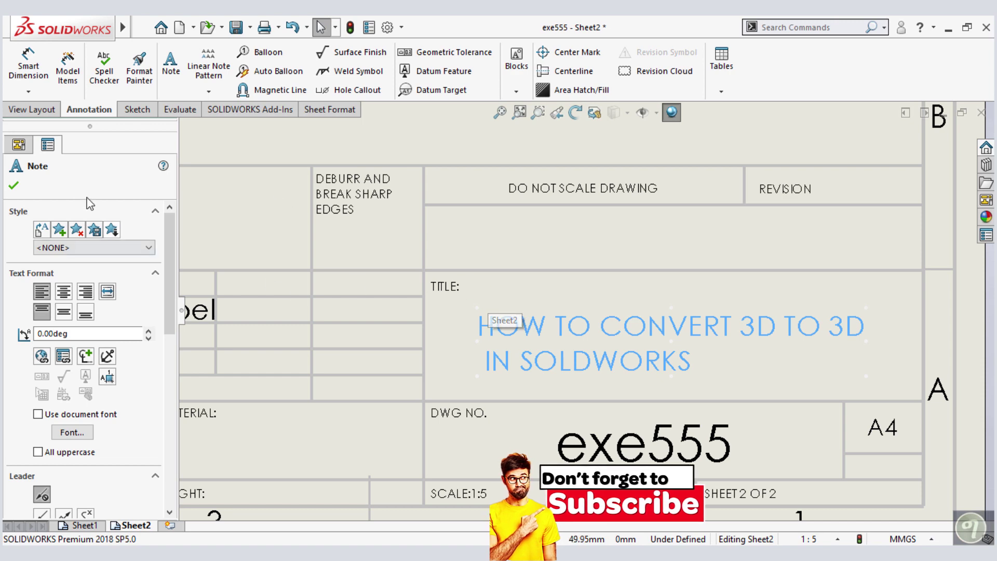
pyautogui.click(13, 185)
pyautogui.scroll(2, 506, 376)
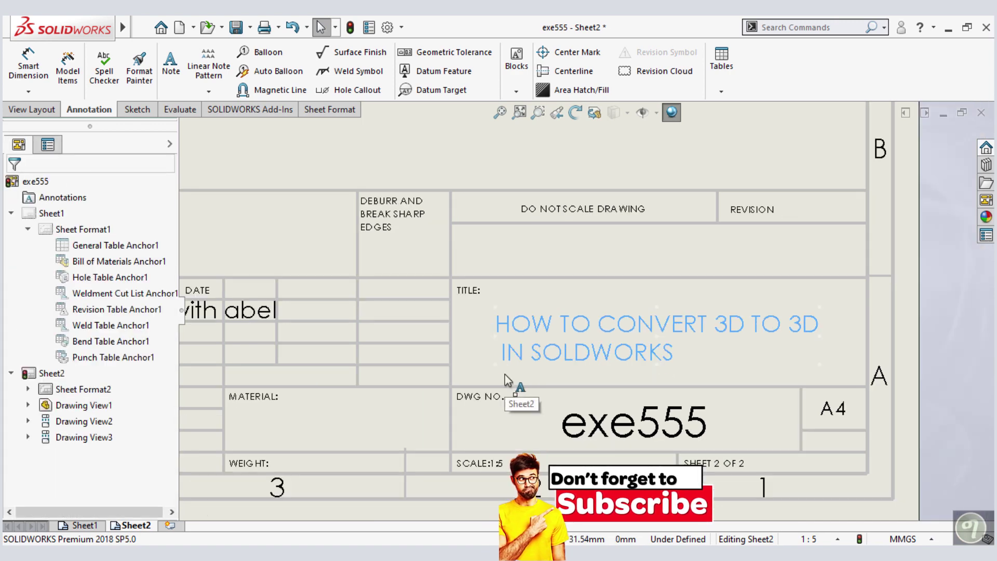
pyautogui.scroll(2, 507, 377)
pyautogui.scroll(2, 483, 375)
pyautogui.scroll(2, 459, 373)
pyautogui.scroll(-3, 441, 379)
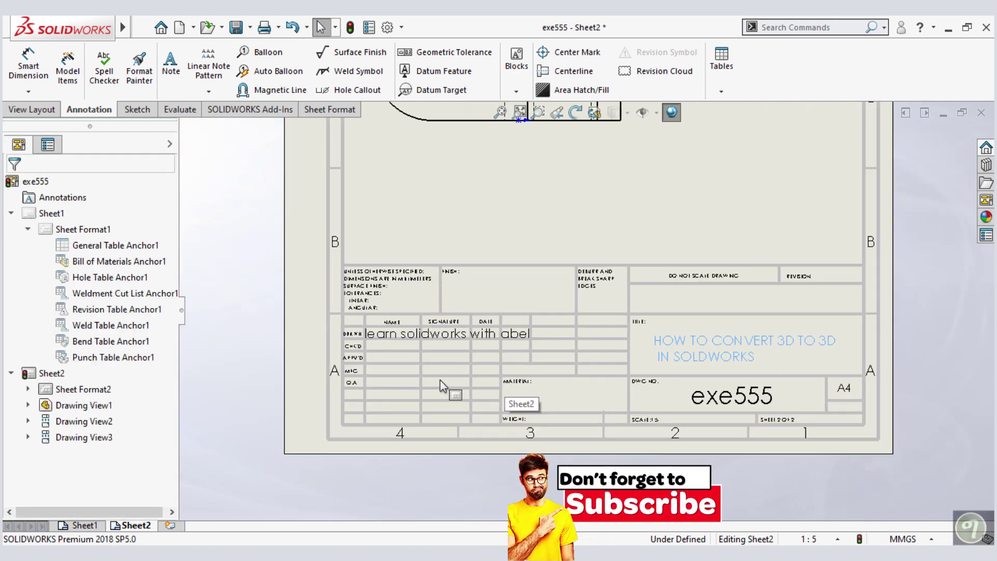
pyautogui.scroll(-2, 471, 330)
pyautogui.scroll(-2, 513, 310)
pyautogui.scroll(-2, 512, 310)
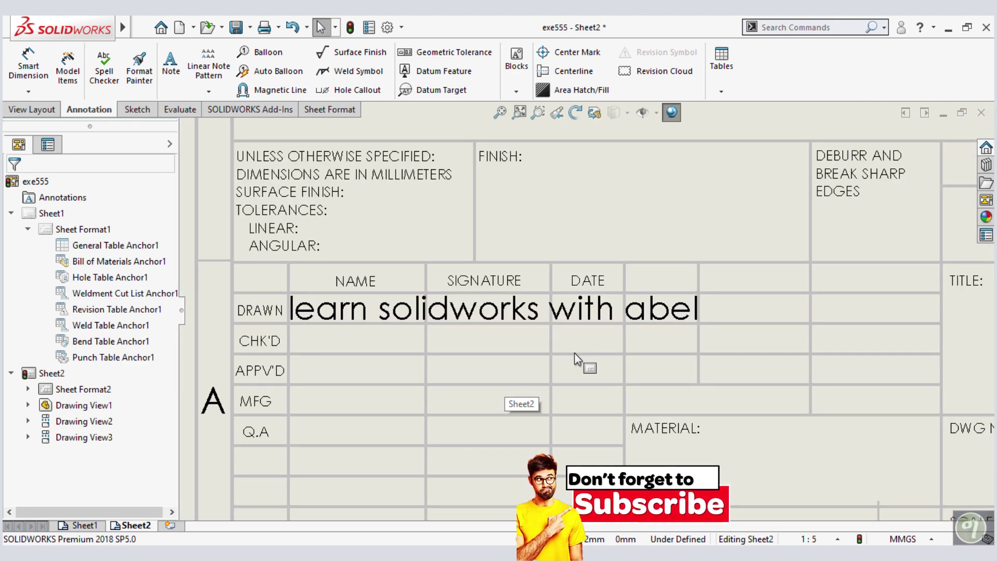
pyautogui.scroll(2, 575, 353)
pyautogui.scroll(2, 575, 353)
pyautogui.scroll(3, 681, 292)
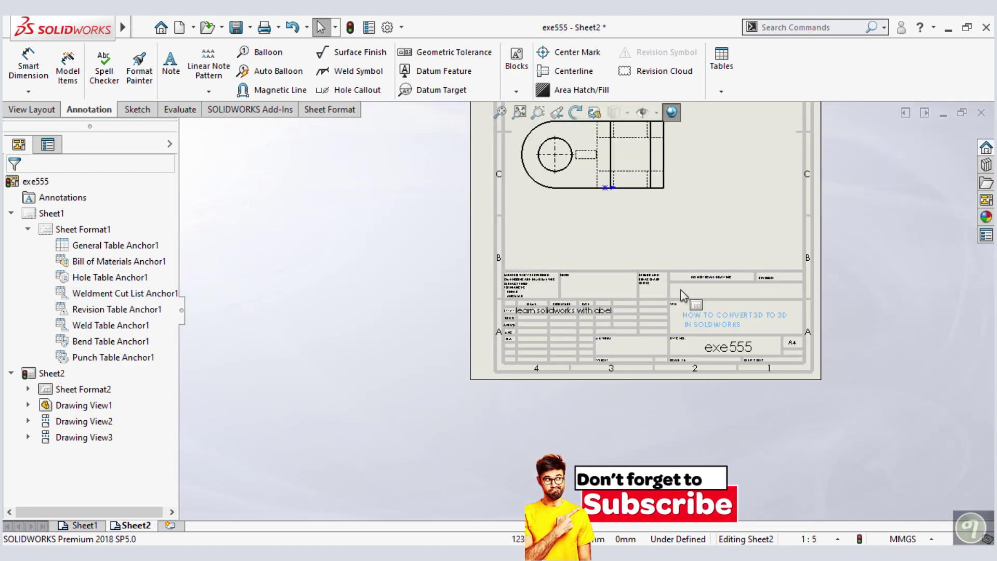
pyautogui.scroll(2, 684, 208)
pyautogui.scroll(2, 683, 202)
pyautogui.scroll(1, 684, 201)
pyautogui.scroll(-1, 653, 172)
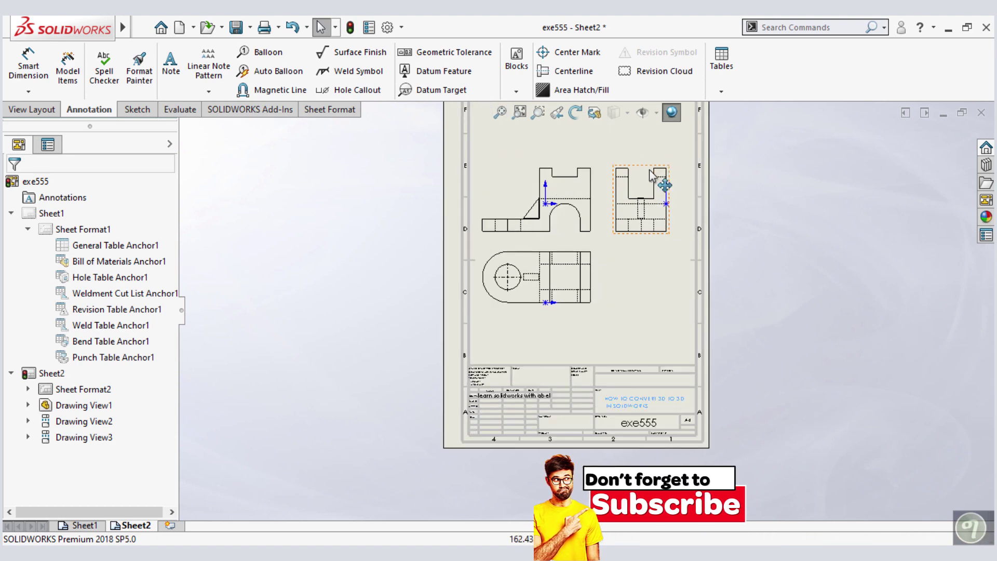
pyautogui.scroll(-1, 652, 174)
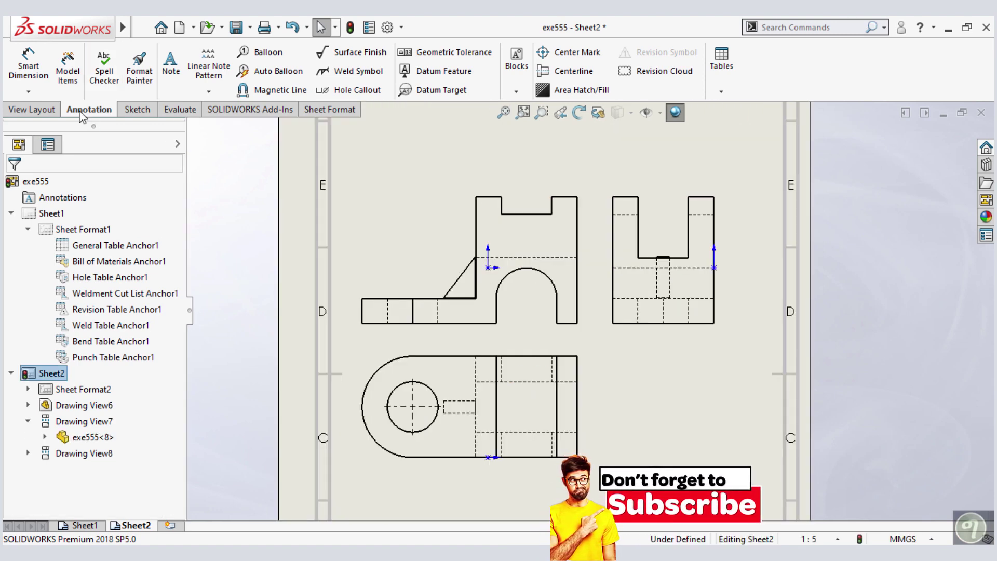
# - Dimension the 170 front-view length, 100 right-view height and 80 bottom-view depth
pyautogui.click(28, 66)
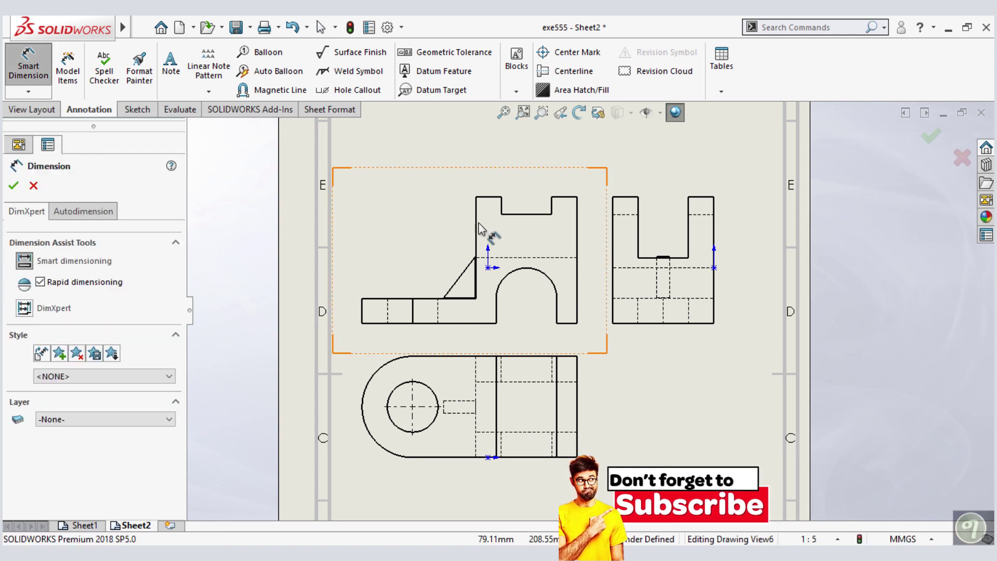
pyautogui.click(363, 312)
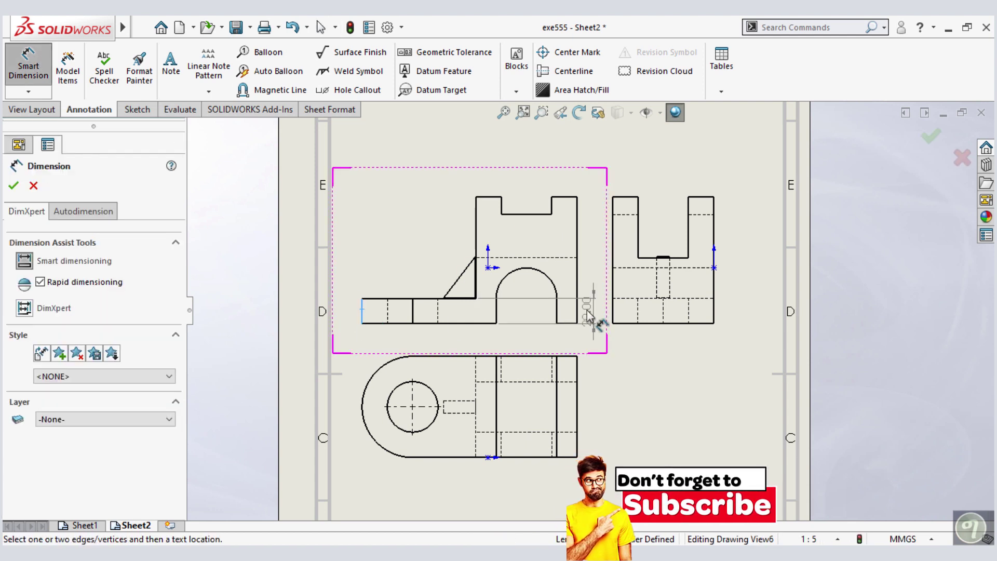
pyautogui.click(577, 320)
pyautogui.click(465, 346)
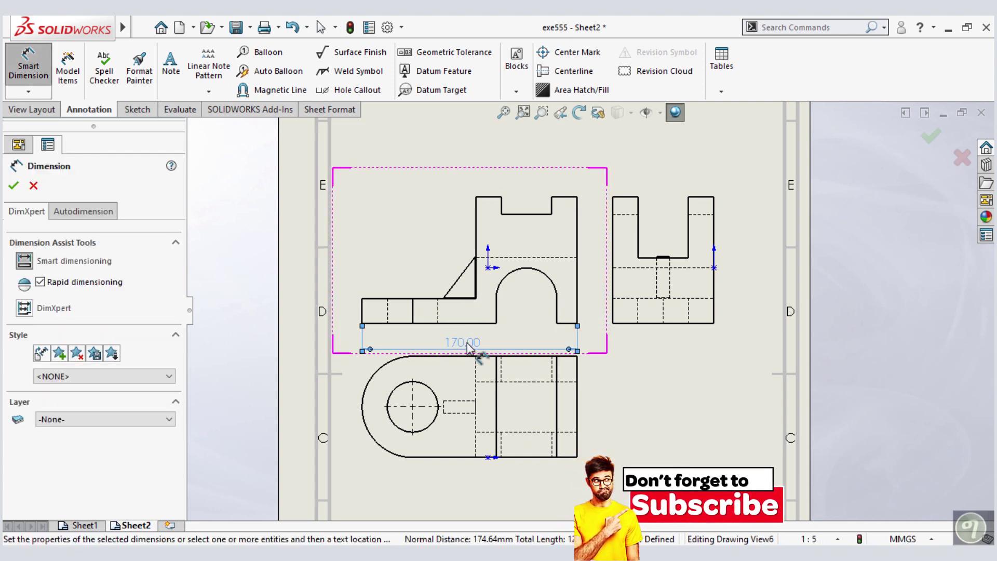
pyautogui.click(727, 232)
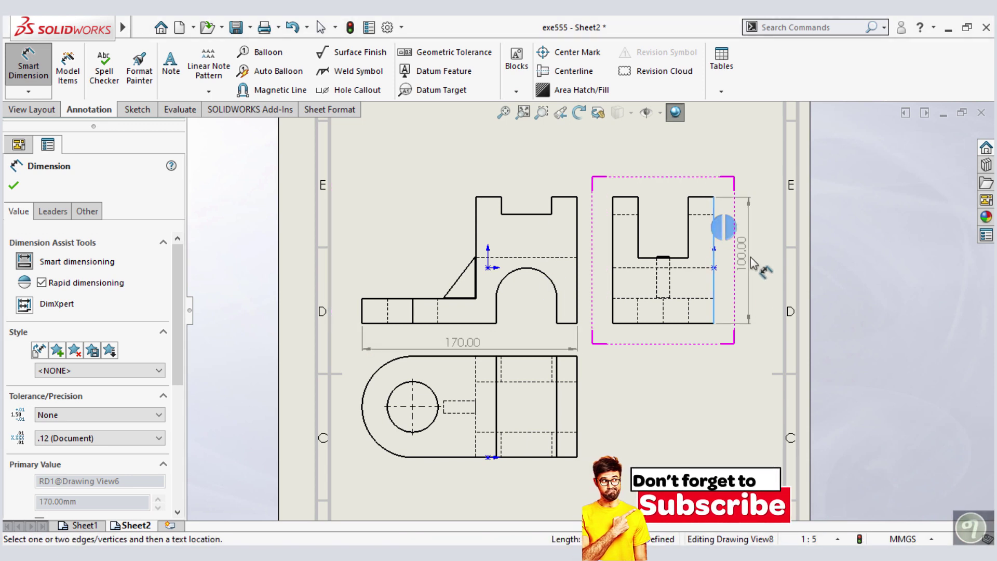
pyautogui.click(763, 272)
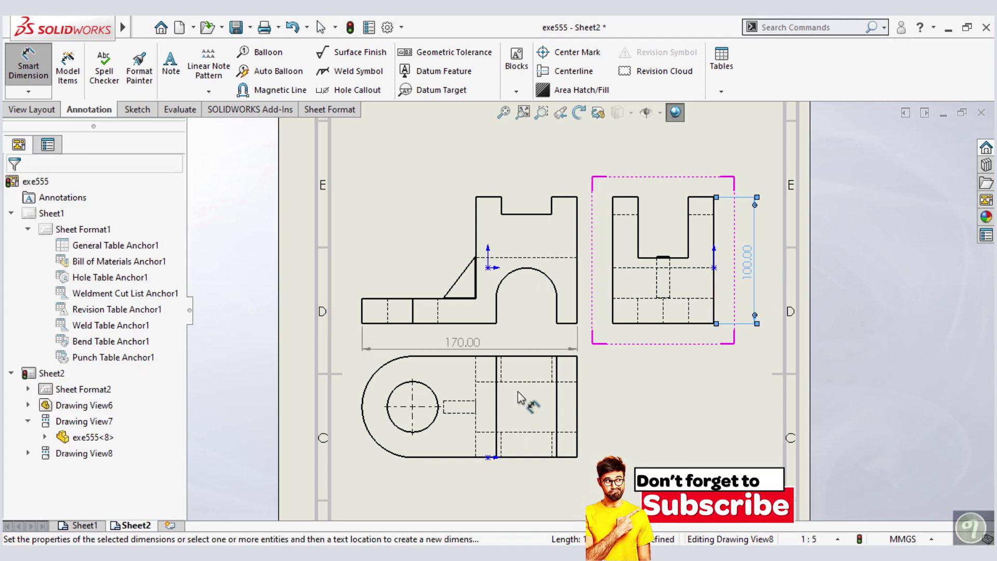
pyautogui.click(578, 405)
pyautogui.click(603, 408)
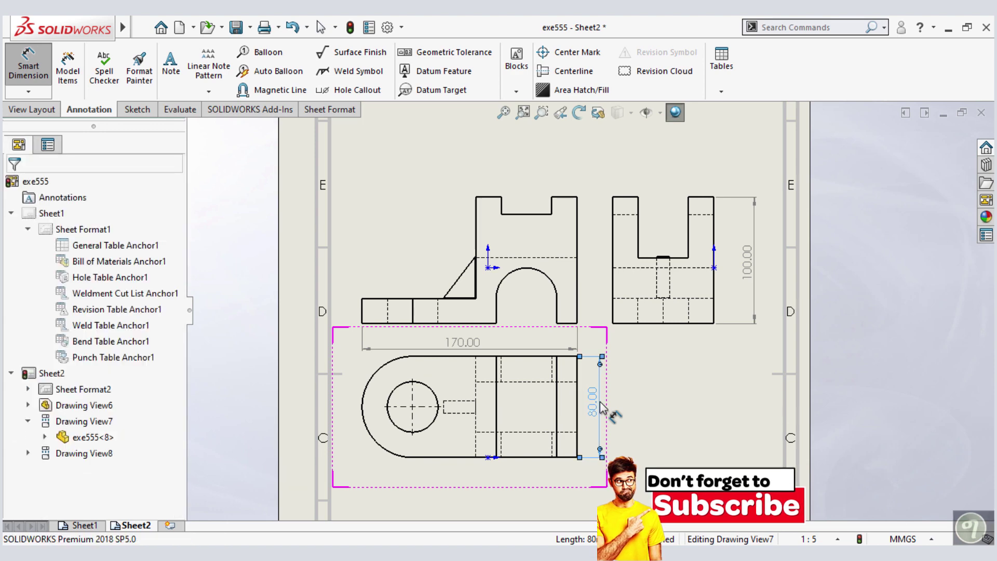
# - Add 80 widths above the front and right views and the 20 base height
pyautogui.scroll(1, 630, 412)
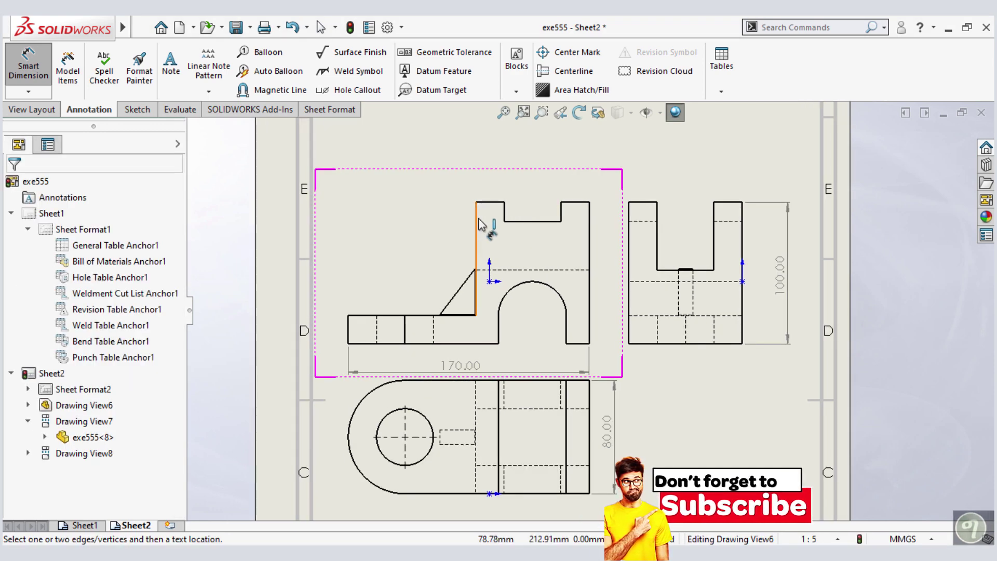
pyautogui.click(477, 224)
pyautogui.click(590, 218)
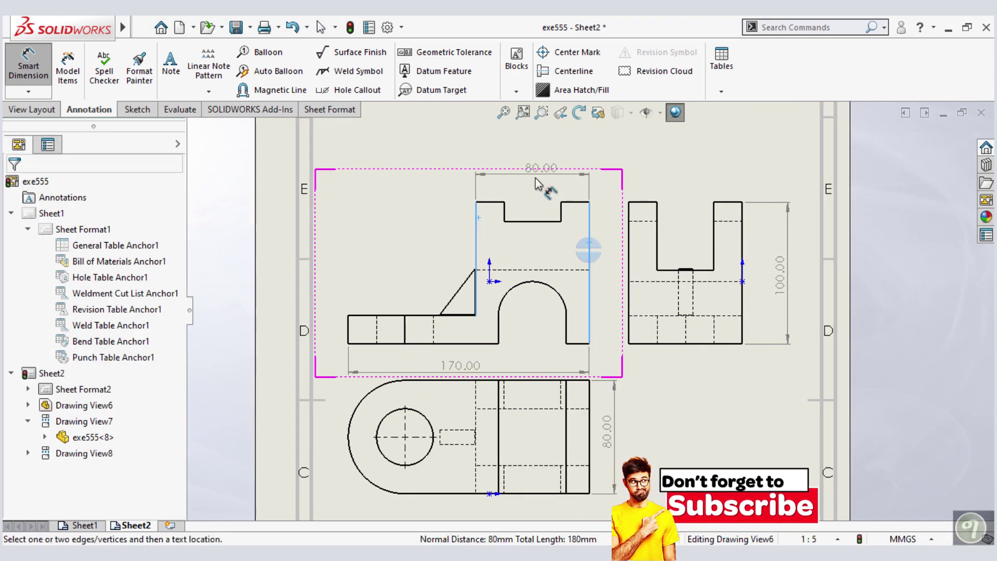
pyautogui.click(537, 183)
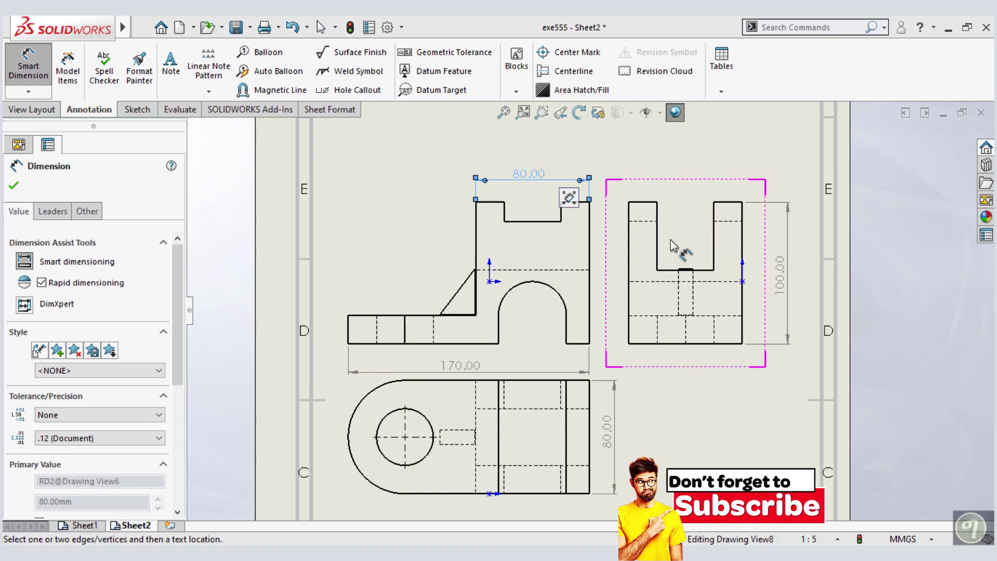
pyautogui.click(630, 228)
pyautogui.click(742, 242)
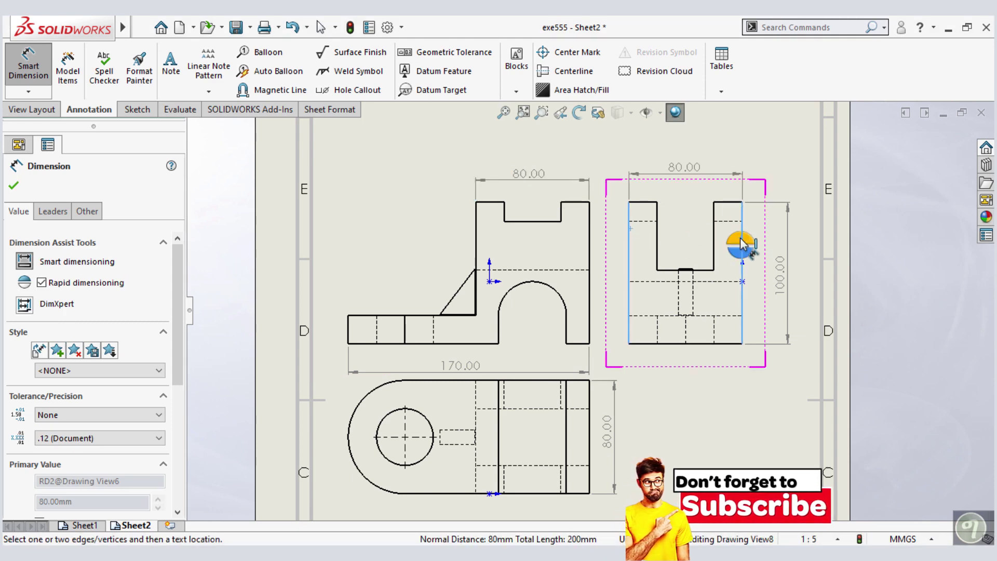
pyautogui.click(689, 194)
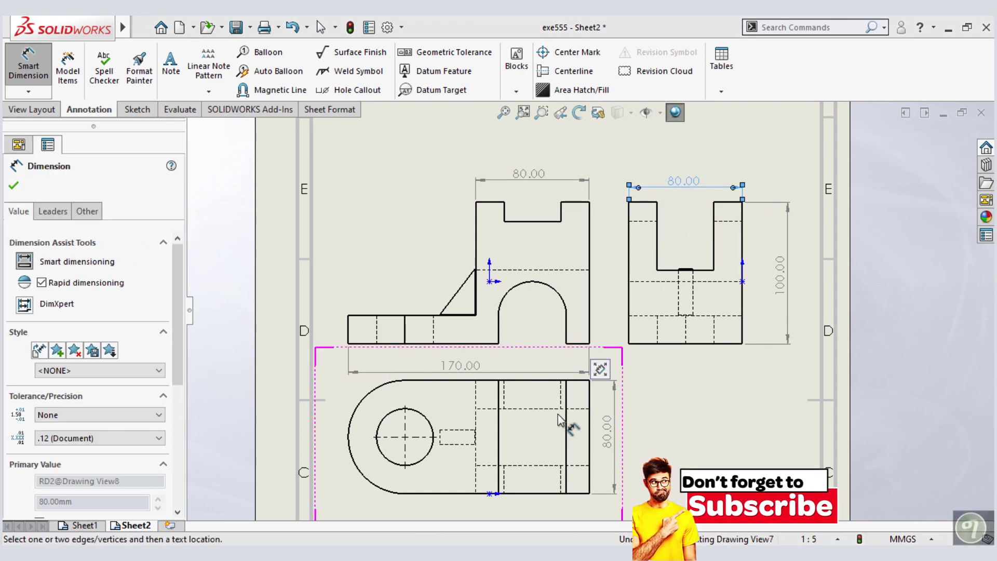
pyautogui.click(348, 329)
pyautogui.click(333, 336)
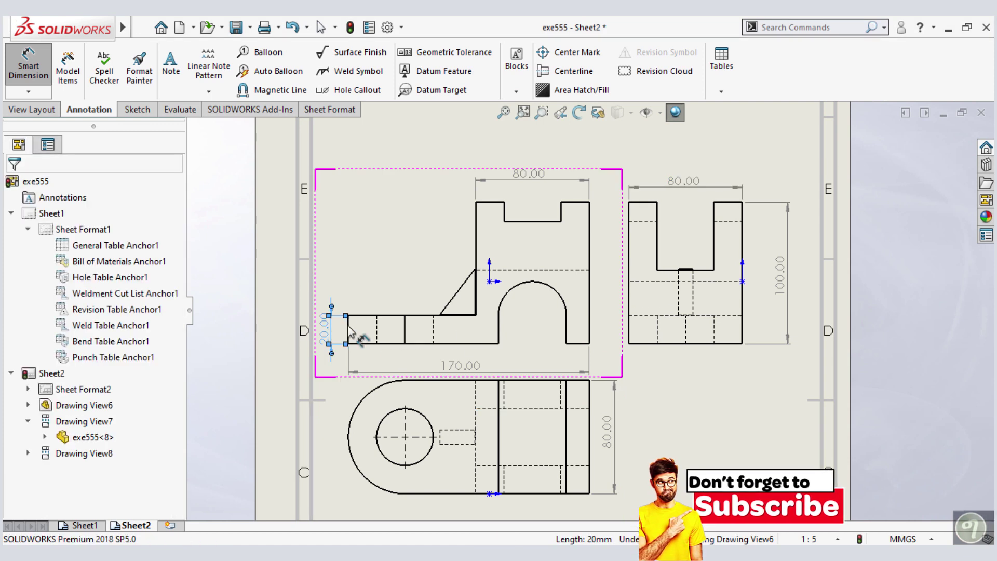
# - Dimension the slot with 48 depth, 40 width and 13.57 step height
pyautogui.click(658, 249)
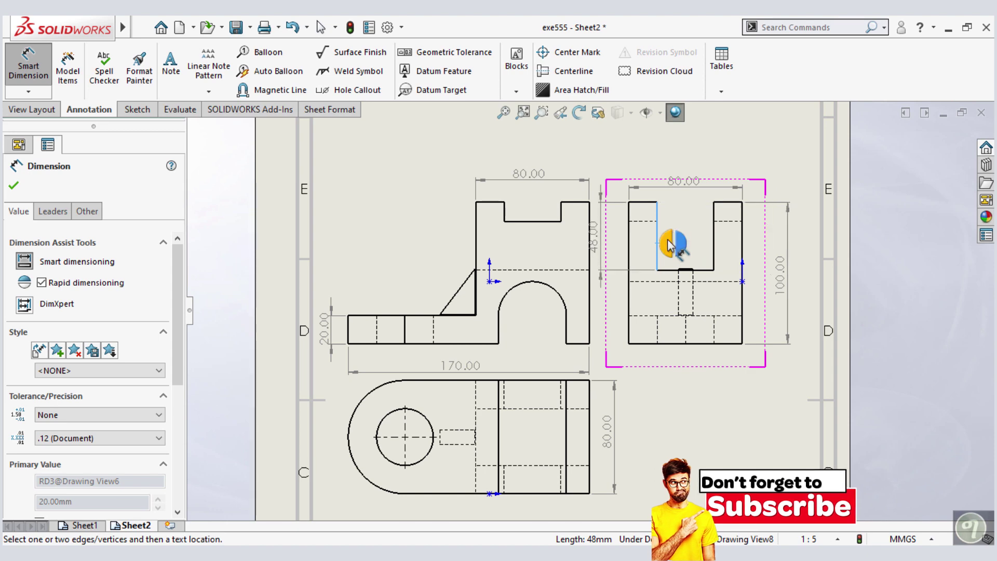
pyautogui.click(669, 243)
pyautogui.click(609, 243)
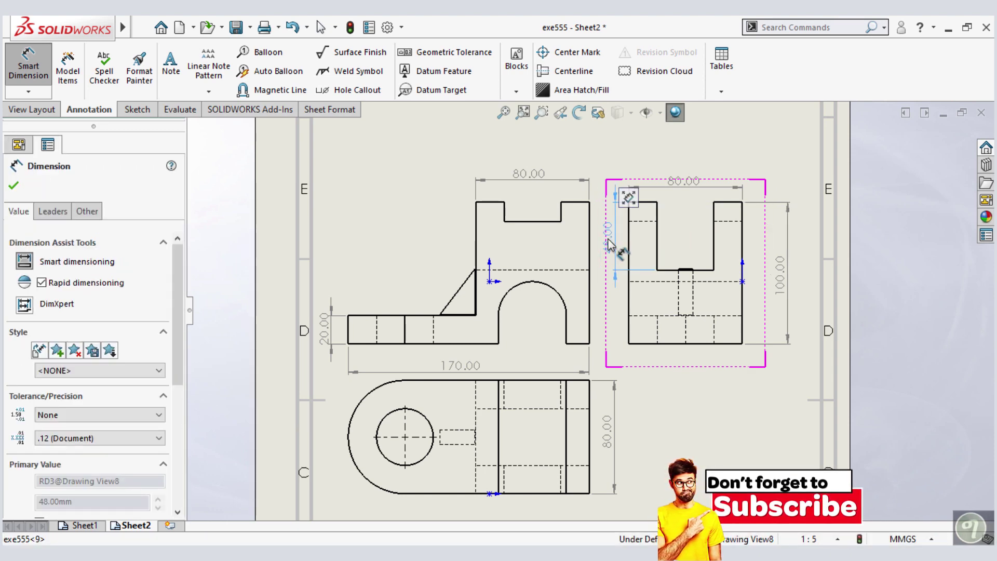
pyautogui.click(530, 225)
pyautogui.click(531, 214)
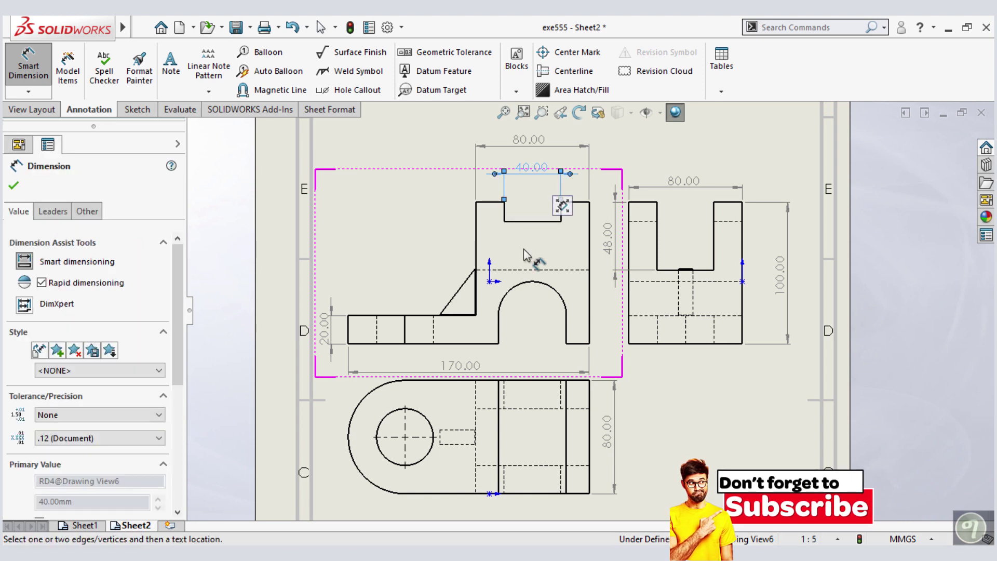
pyautogui.click(519, 235)
pyautogui.click(498, 211)
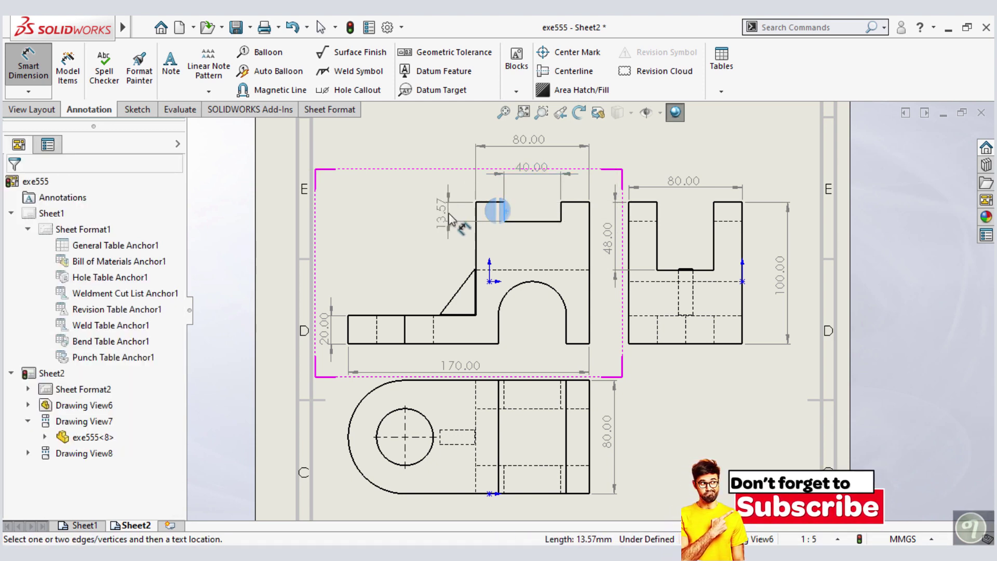
pyautogui.click(448, 216)
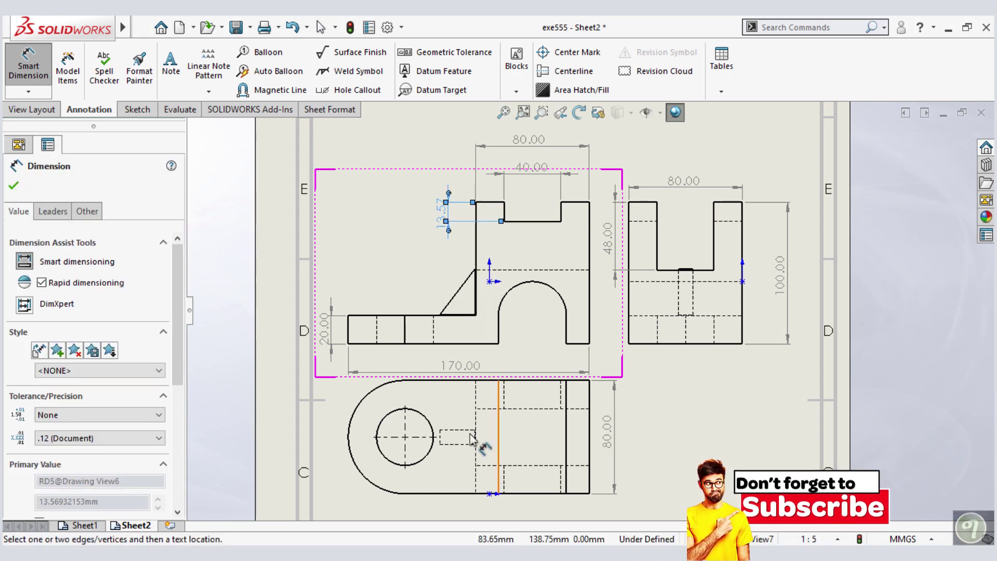
# - Add the Ø40 hole, R40 arc, 25, 32.61, 20 and R24 arc dimensions
pyautogui.click(424, 415)
pyautogui.click(451, 408)
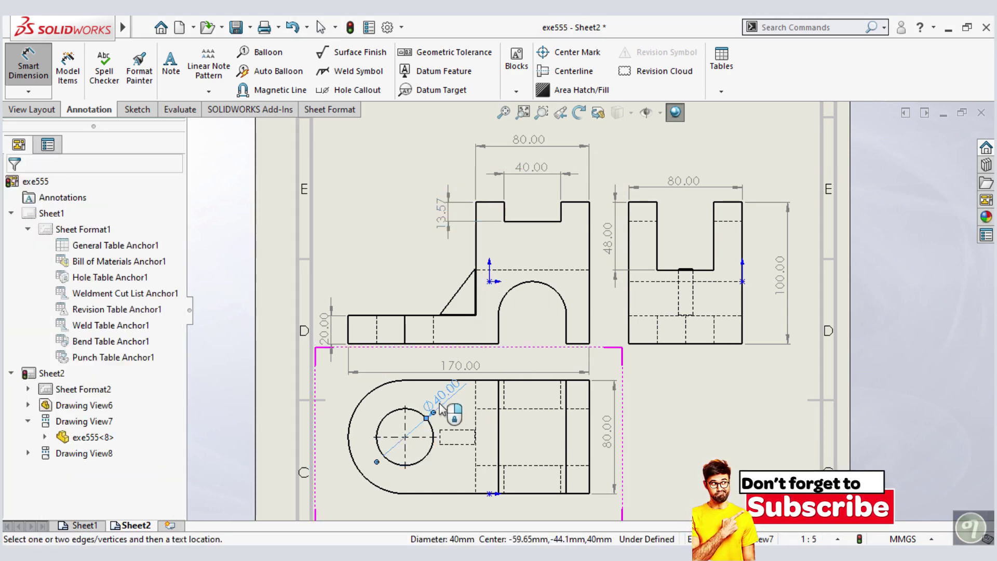
pyautogui.click(357, 415)
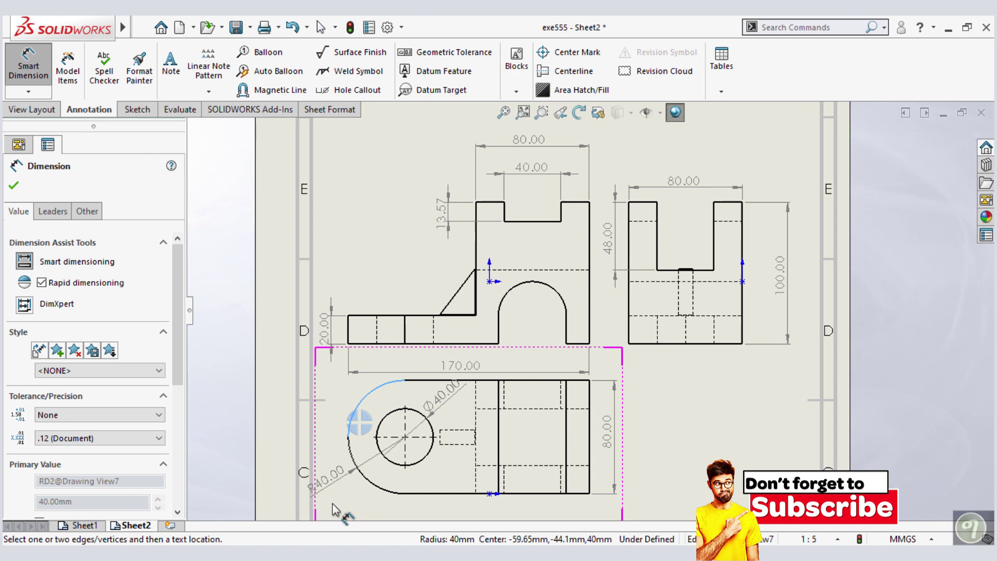
pyautogui.click(362, 508)
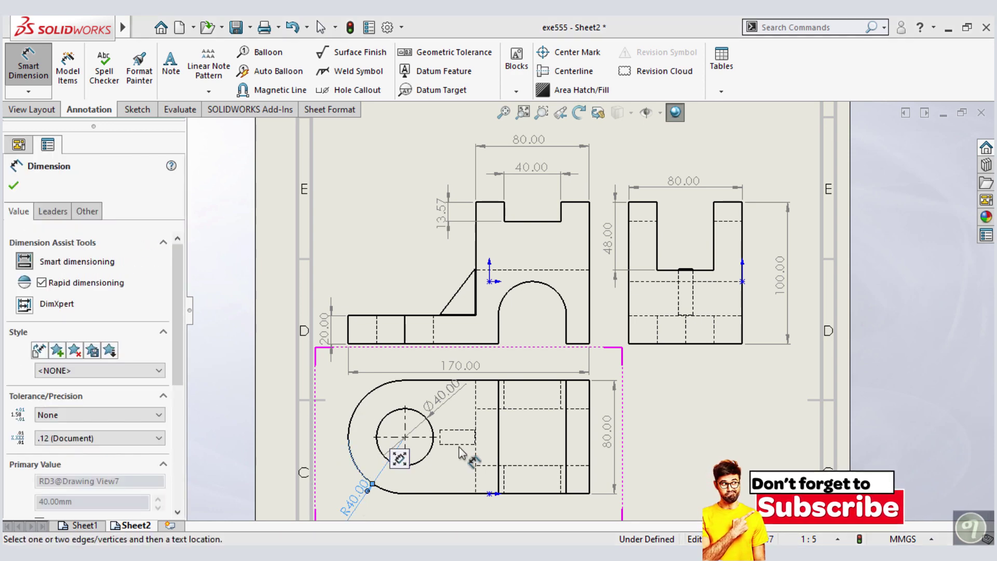
pyautogui.click(453, 445)
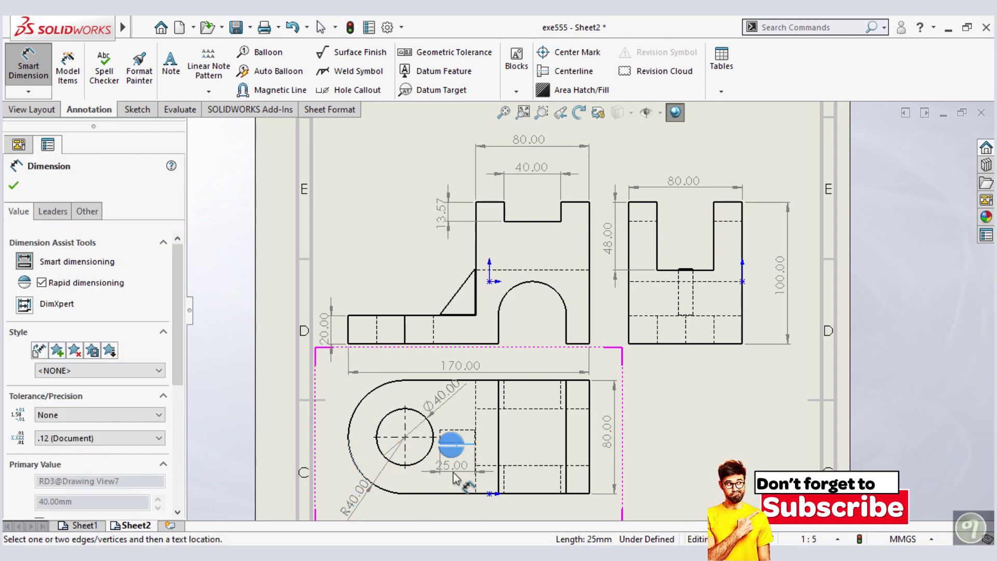
pyautogui.click(453, 476)
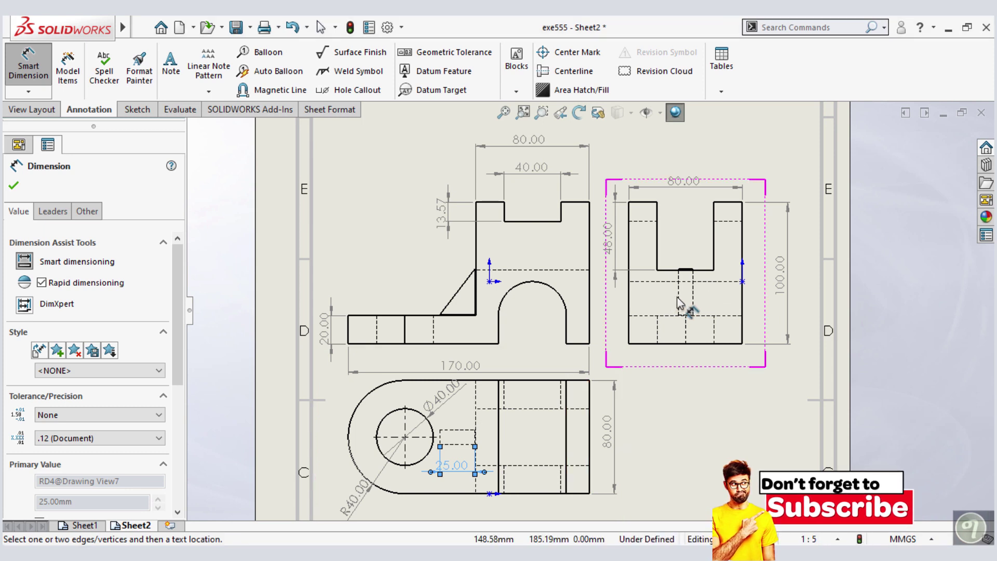
pyautogui.click(680, 295)
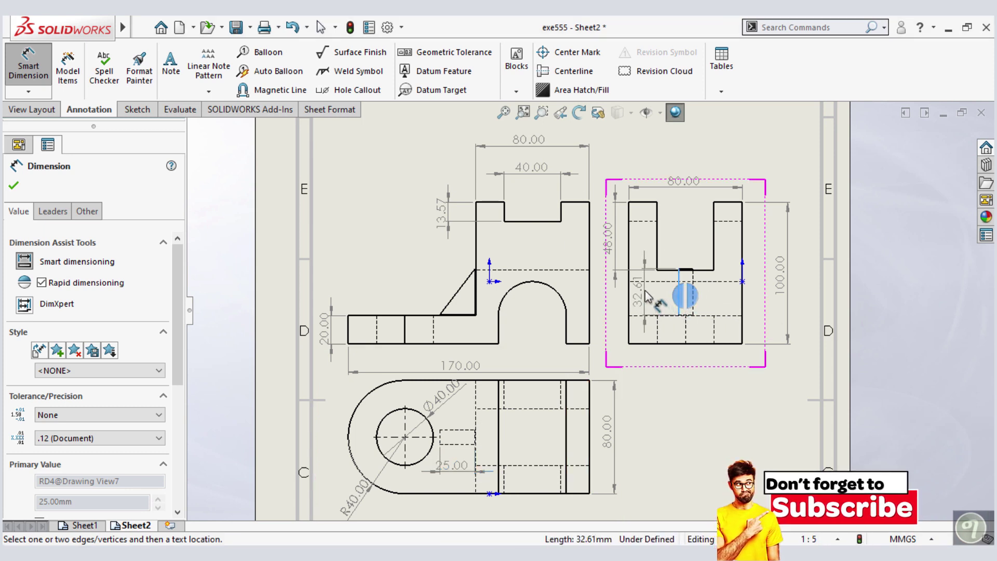
pyautogui.click(647, 296)
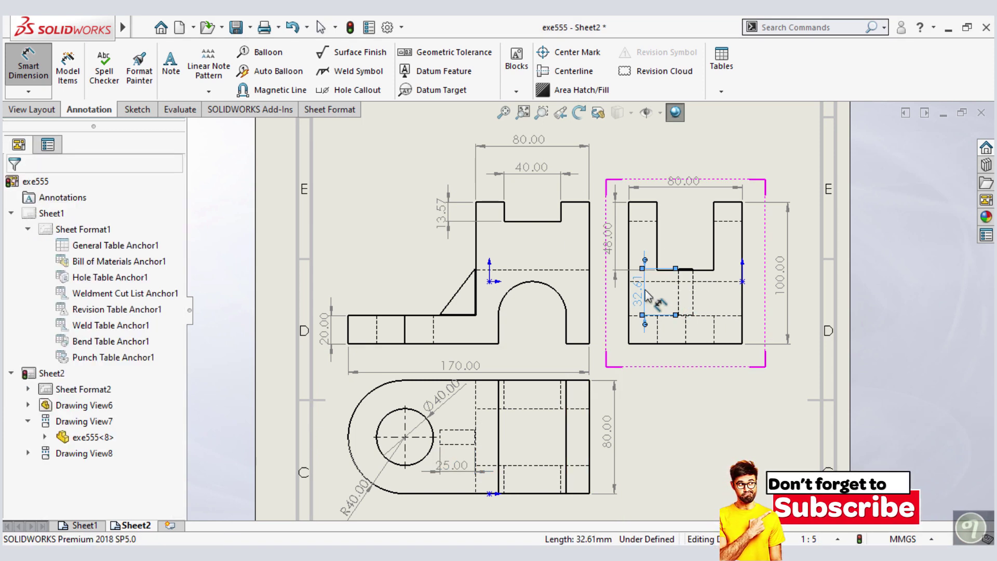
pyautogui.click(567, 327)
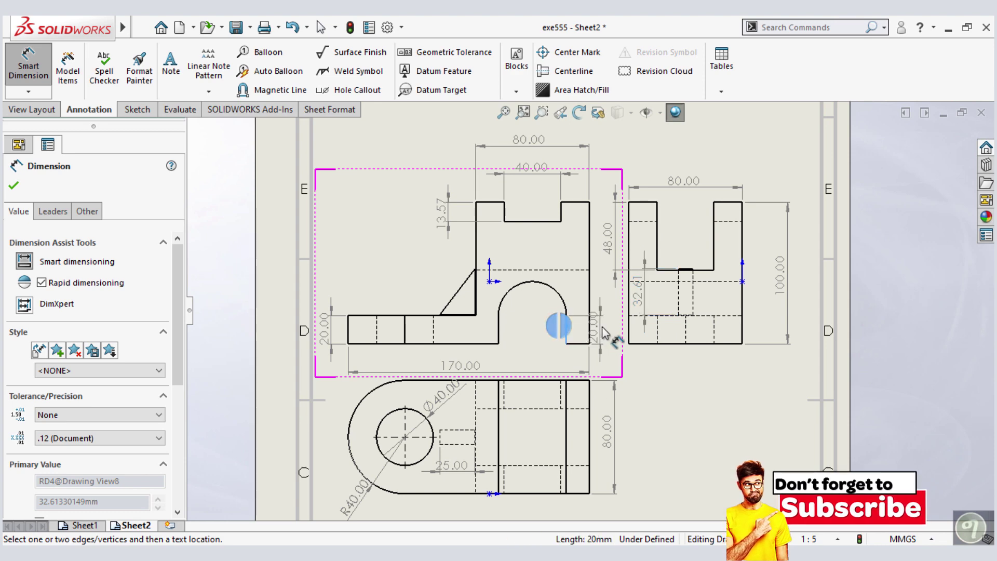
pyautogui.click(605, 332)
pyautogui.click(556, 291)
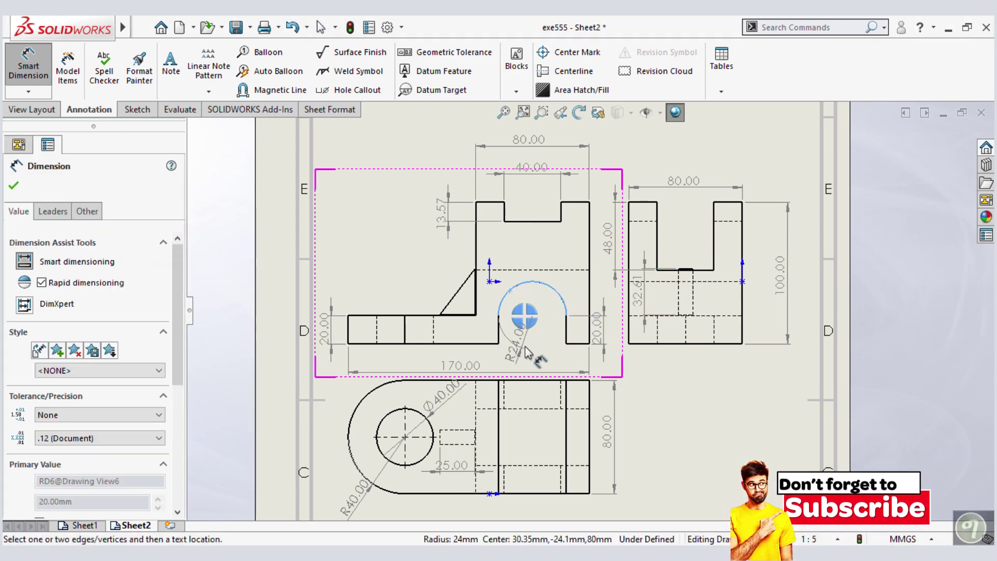
pyautogui.click(543, 302)
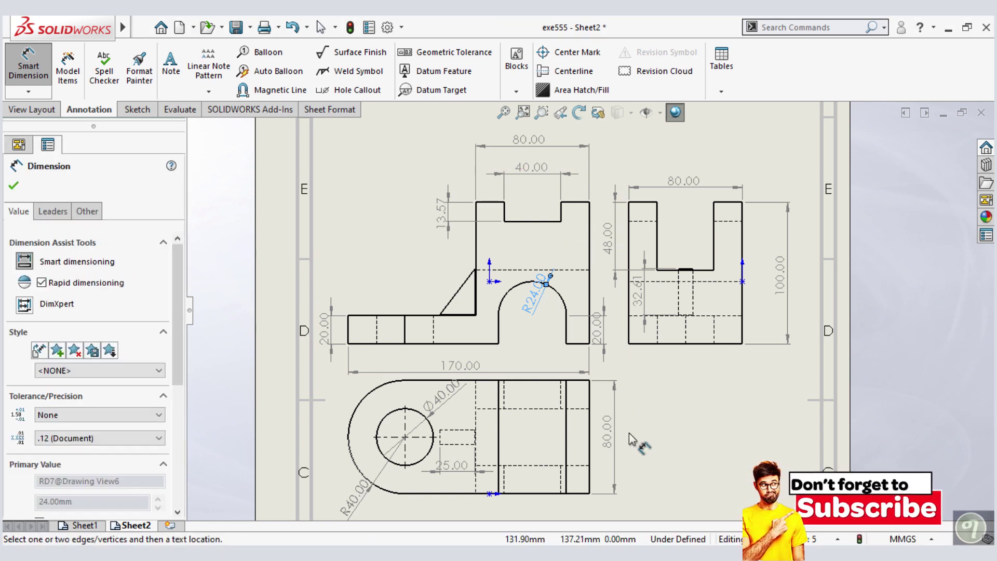
# - Add a 16.00 front-view dimension and the 40.00 right-view slot width
pyautogui.scroll(1, 629, 432)
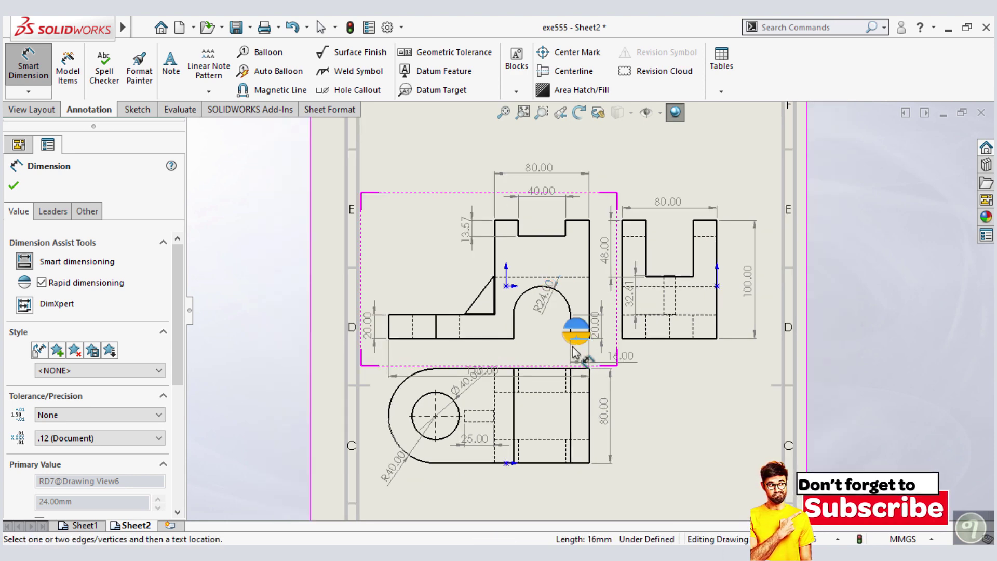
pyautogui.click(580, 339)
pyautogui.click(543, 354)
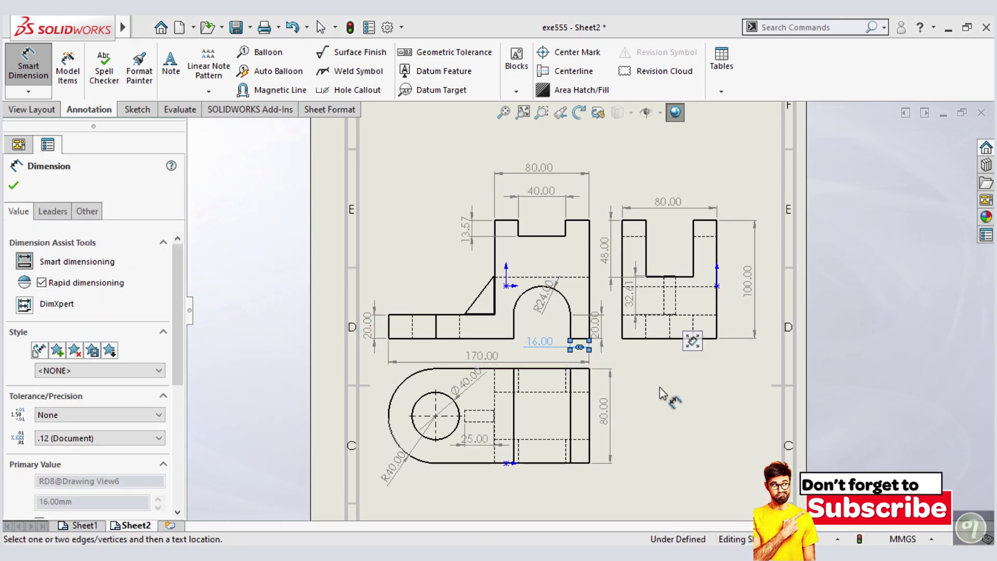
pyautogui.click(664, 394)
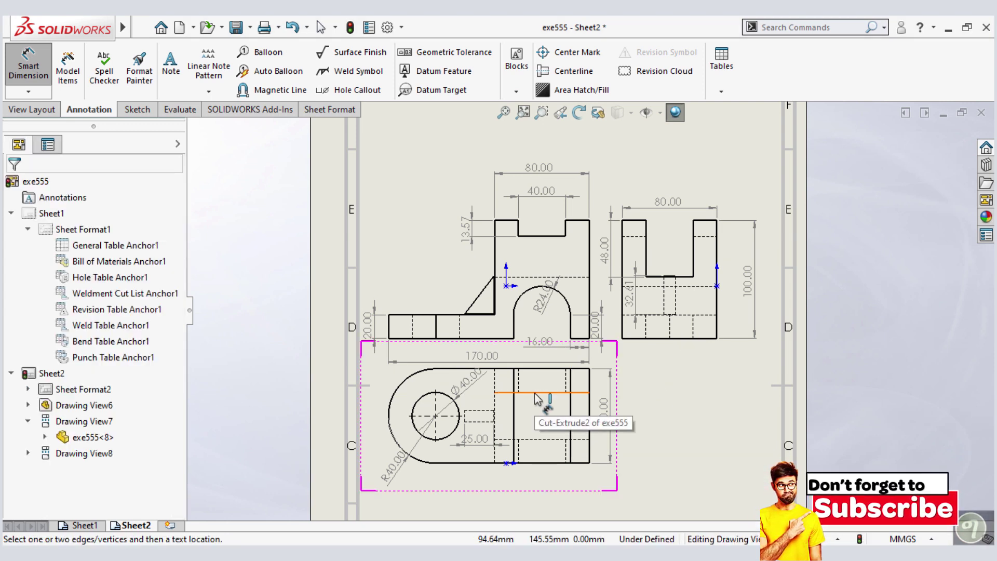
pyautogui.click(646, 248)
pyautogui.click(694, 257)
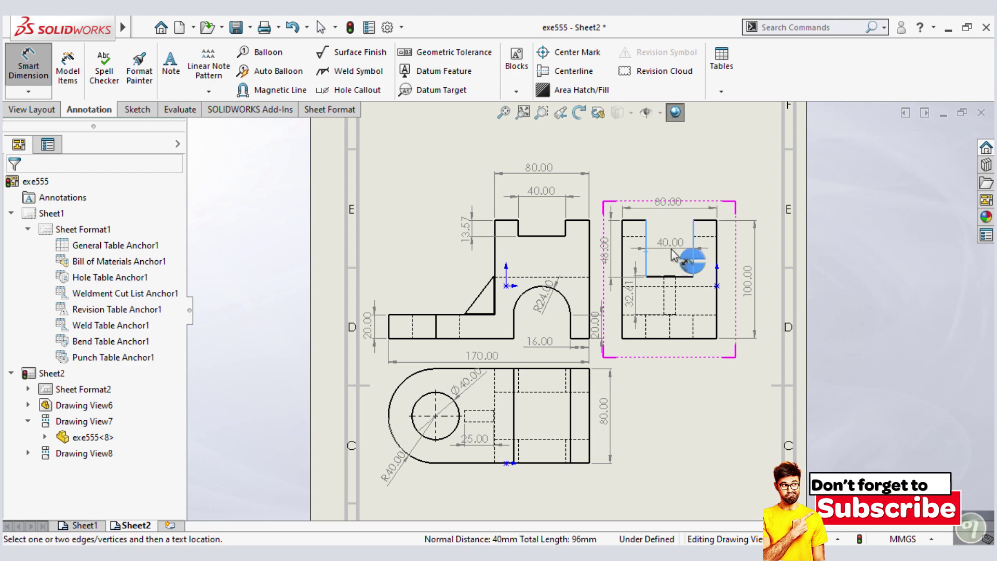
pyautogui.click(673, 251)
pyautogui.click(671, 447)
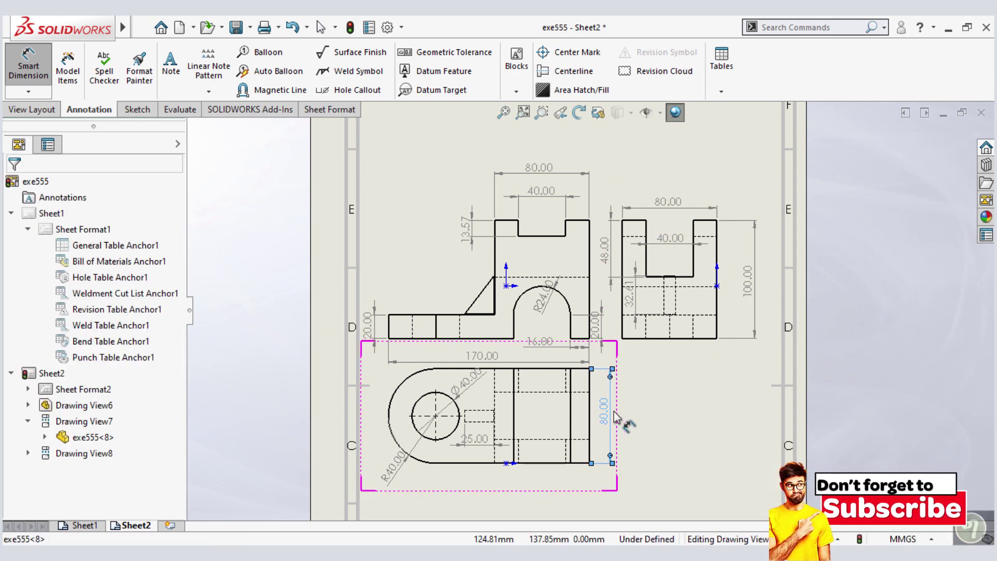
# - Shift the lower view's 80.00 dimension outward and add a 40.00 dimension inside it
pyautogui.moveTo(604, 411); pyautogui.dragTo(634, 414)
pyautogui.click(538, 440)
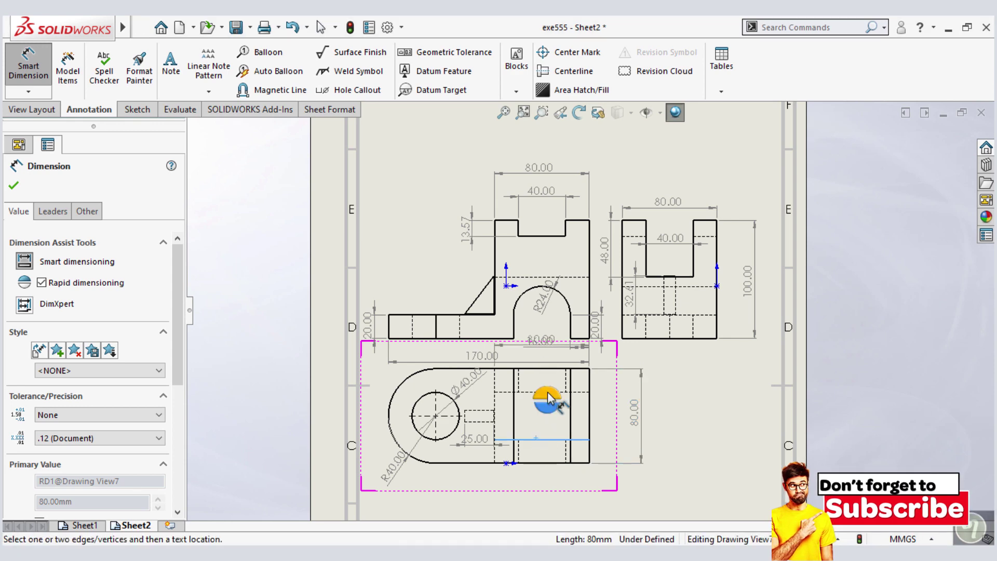
pyautogui.click(518, 394)
pyautogui.click(608, 421)
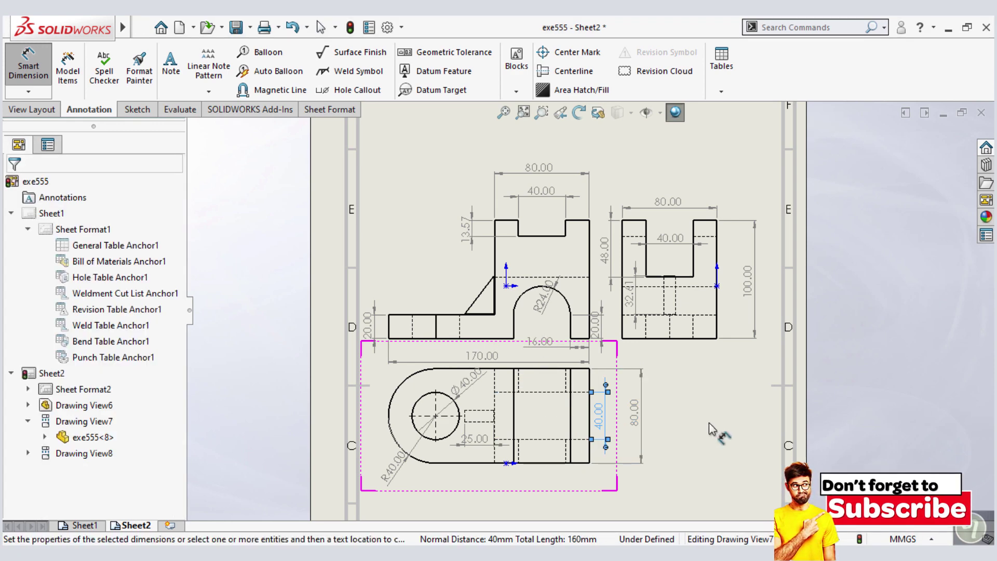
pyautogui.scroll(-2, 697, 430)
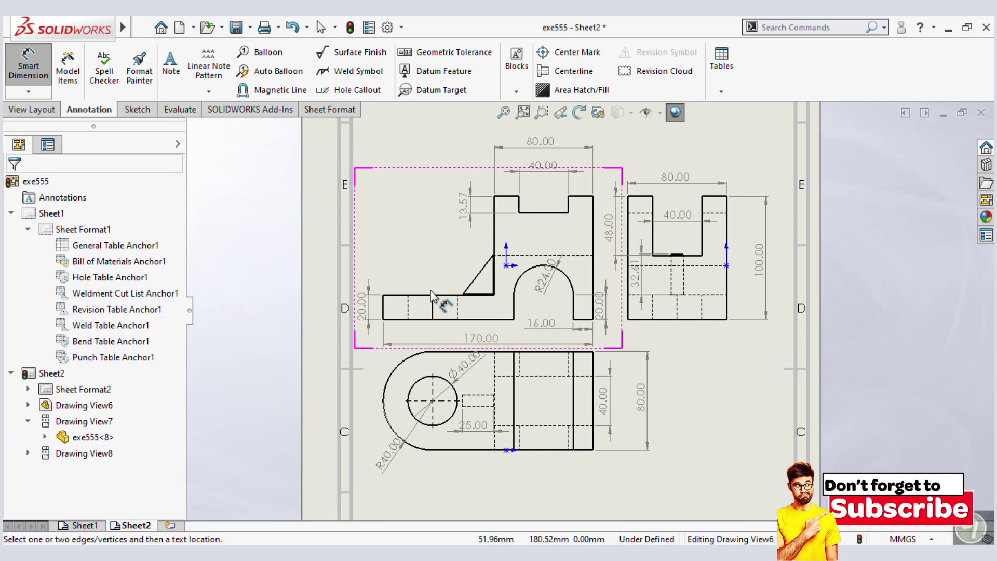
pyautogui.scroll(1, 369, 270)
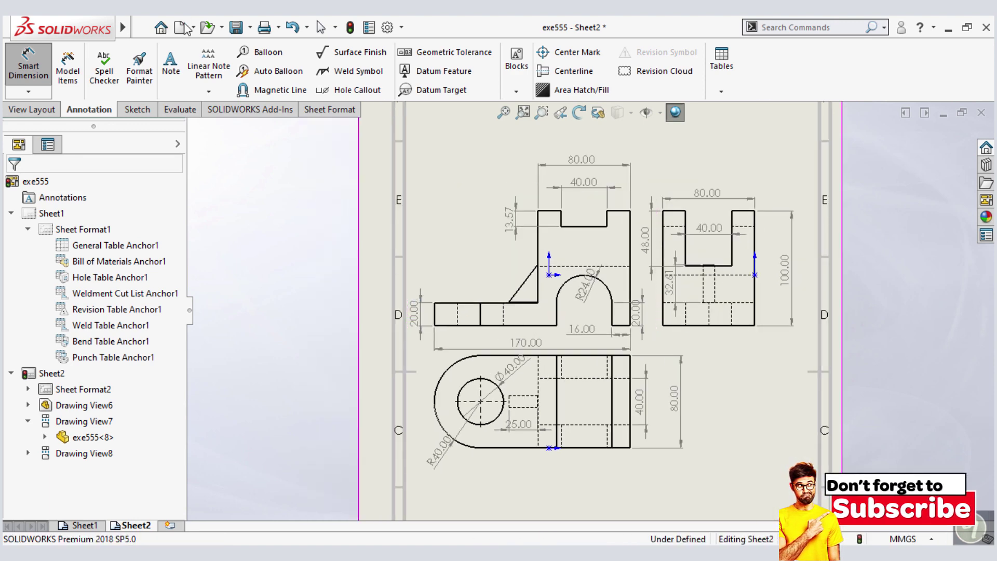
# - Save the drawing as a PDF named CONVERT 2D, exporting Sheet2 only
pyautogui.click(259, 52)
pyautogui.write('CONVERT 2D TO 3D')
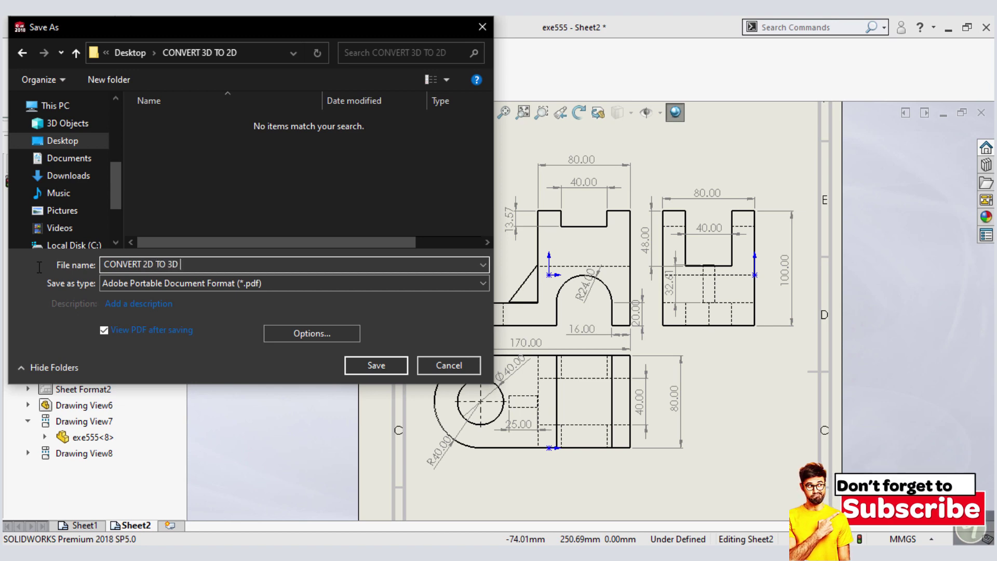
pyautogui.press('Return')
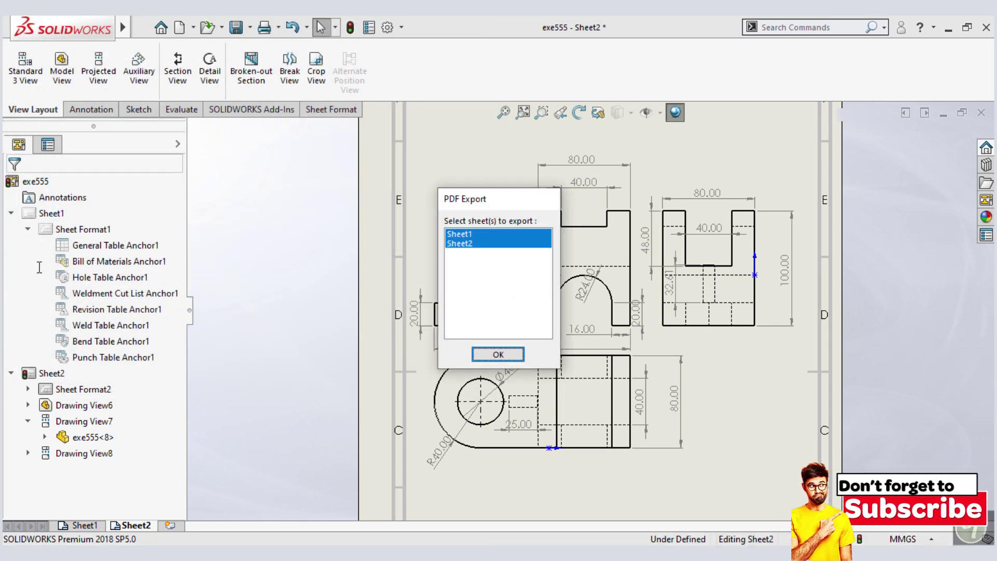
pyautogui.click(473, 244)
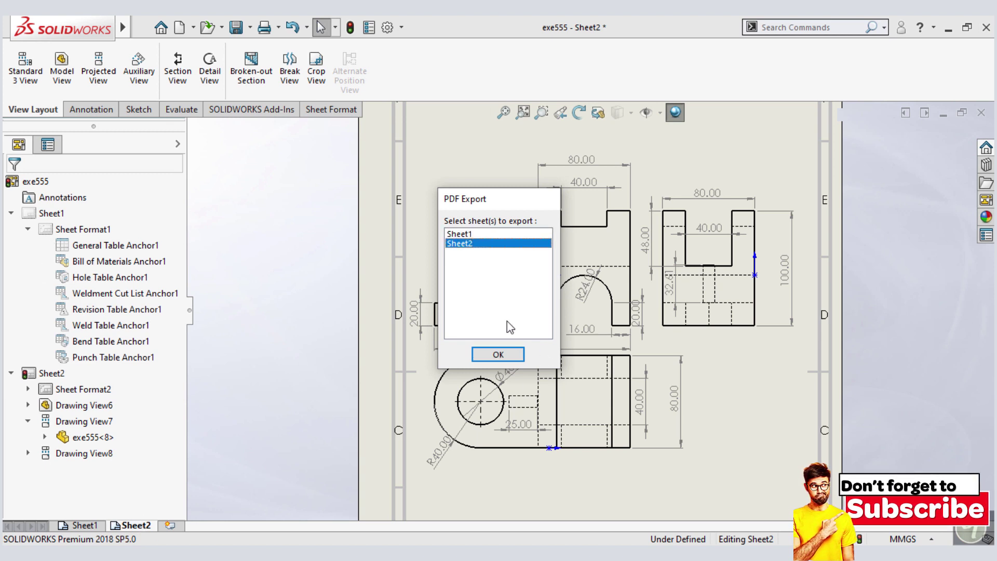
pyautogui.click(498, 355)
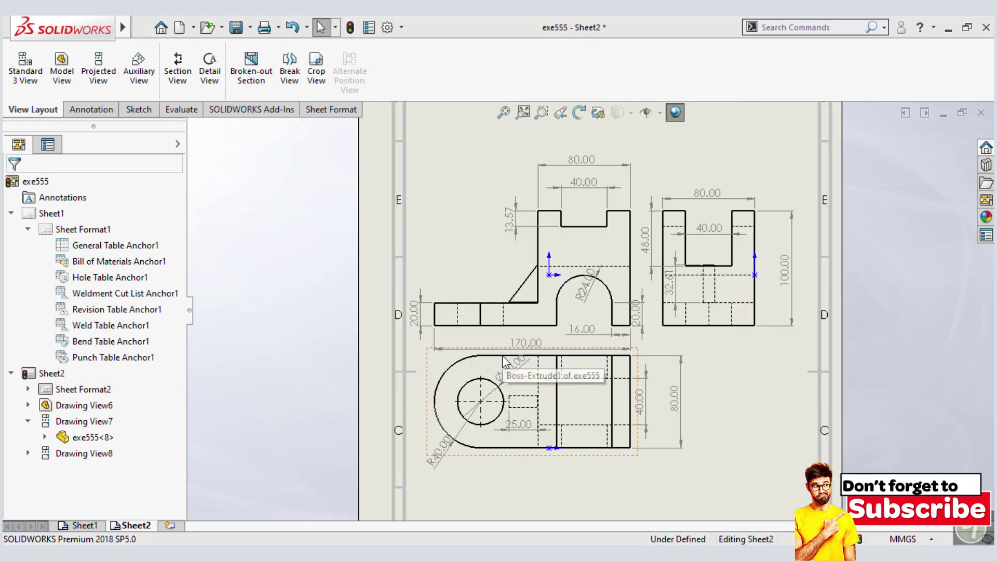
# - Scroll the exported PDF down to the title block and back, then fit the A4 page
pyautogui.keyDown('ctrl'); pyautogui.scroll(2, 578, 291); pyautogui.keyUp('ctrl')
pyautogui.scroll(-1, 579, 291)
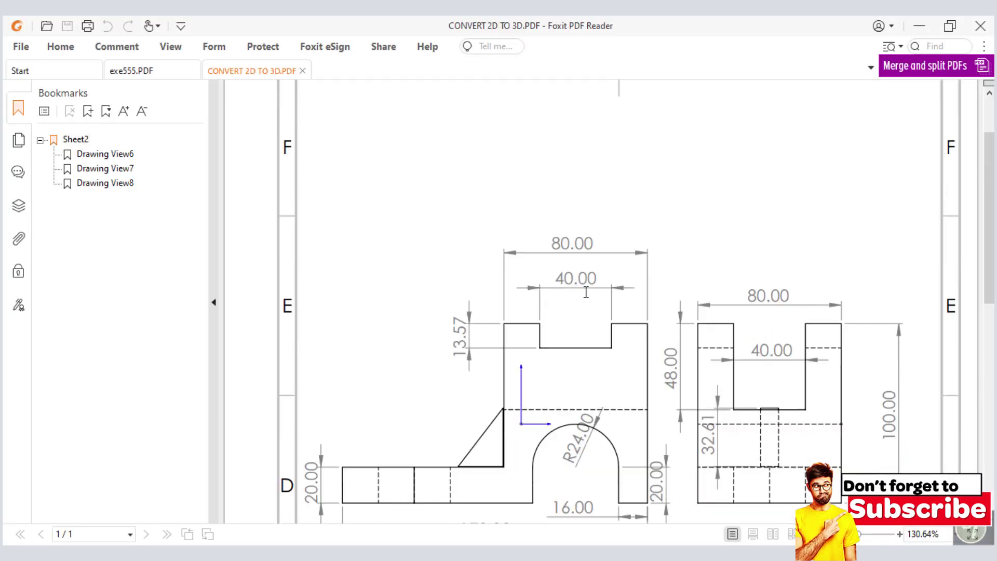
pyautogui.scroll(-5, 586, 293)
pyautogui.scroll(-4, 586, 293)
pyautogui.scroll(-1, 585, 289)
pyautogui.scroll(-1, 585, 290)
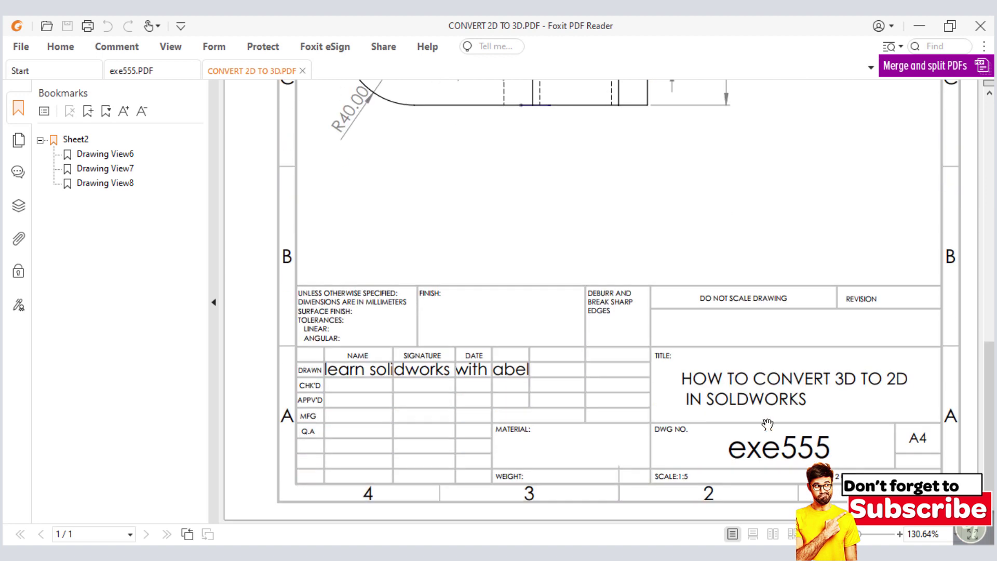
pyautogui.scroll(1, 741, 451)
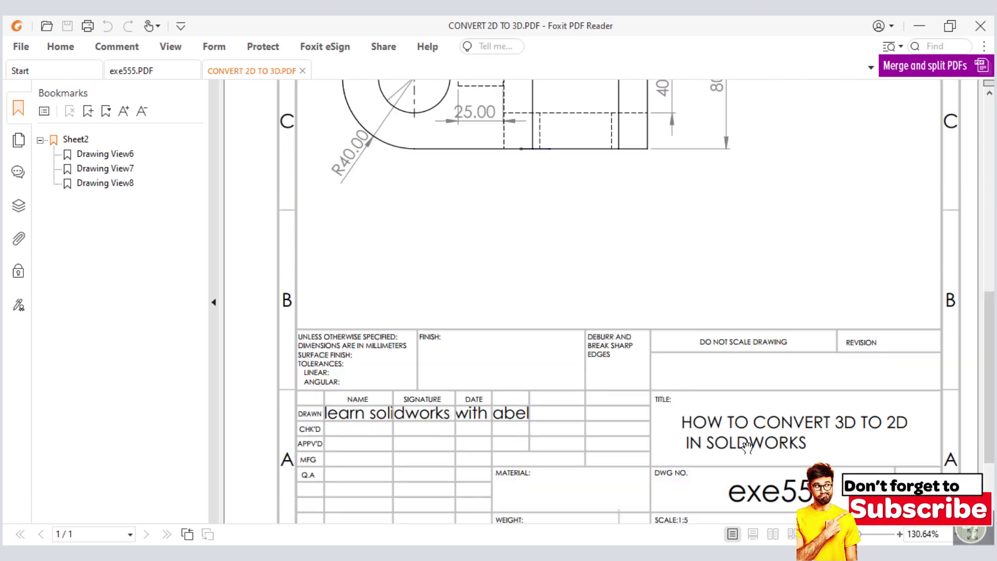
pyautogui.scroll(4, 453, 347)
pyautogui.scroll(2, 616, 362)
pyautogui.scroll(1, 617, 362)
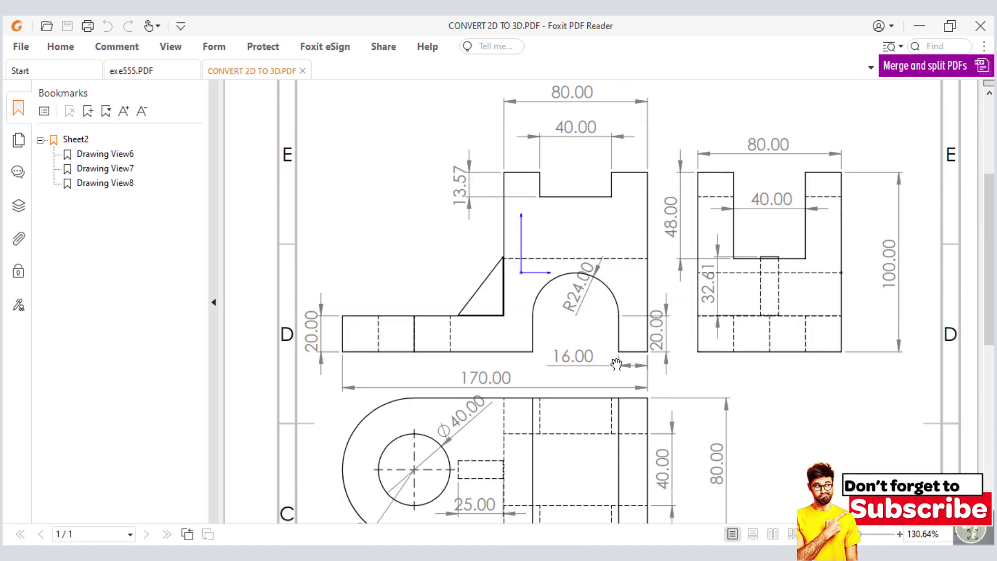
pyautogui.hotkey('ctrl', '0')
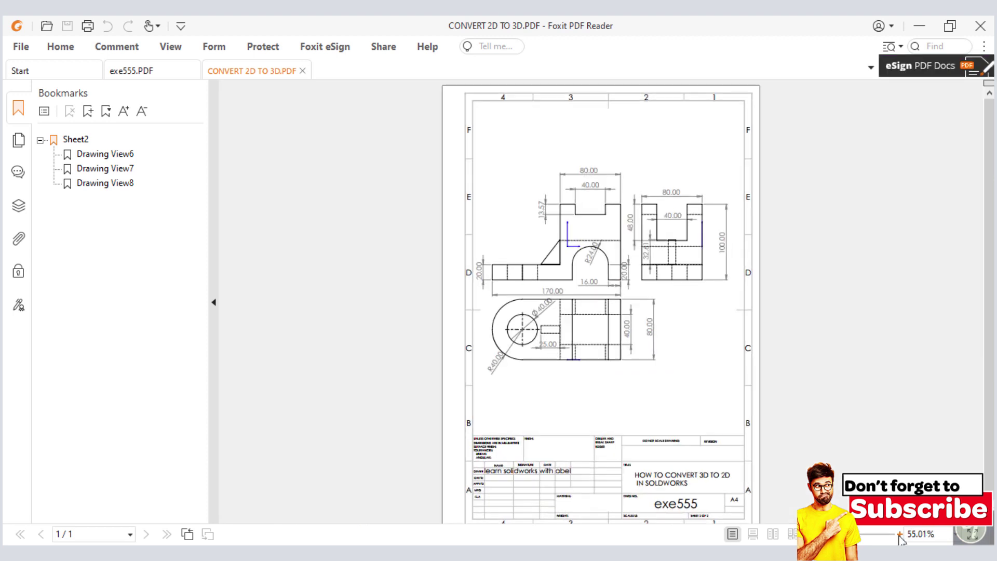